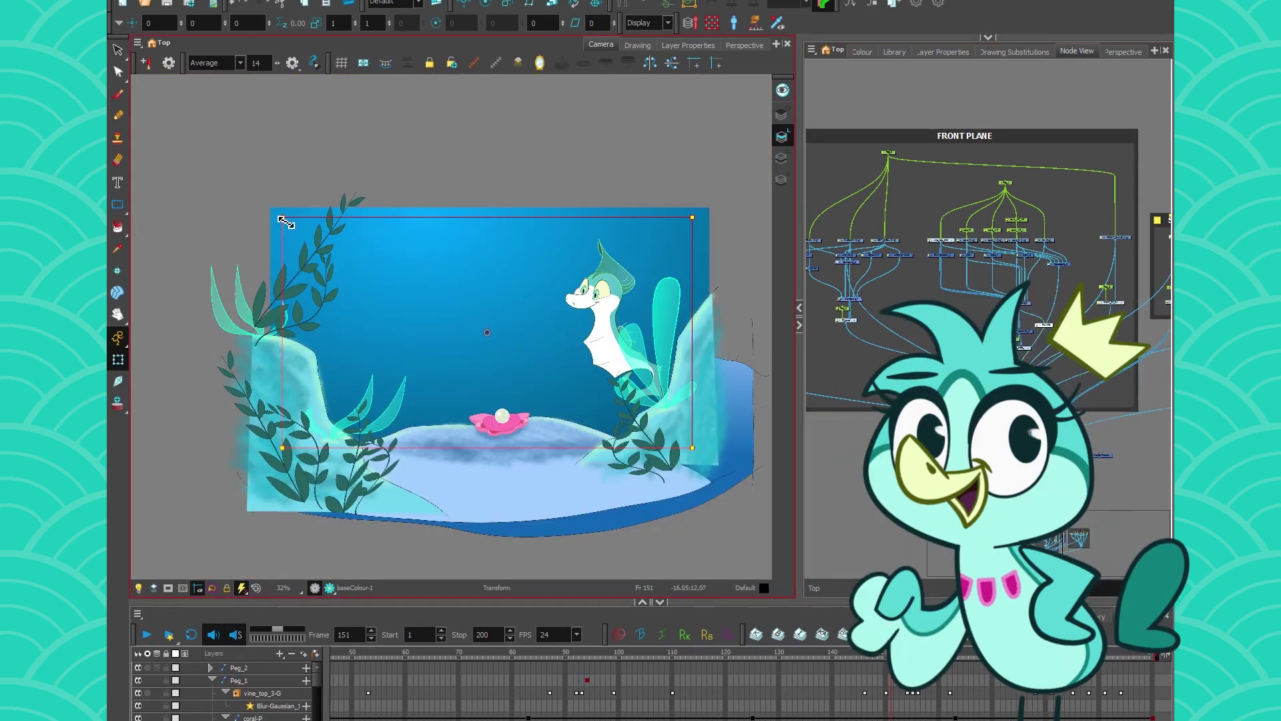
Step: Reframe the shot by its camera frame's corner handle and hide the side views to widen the Camera view
drag(286, 222, 218, 233)
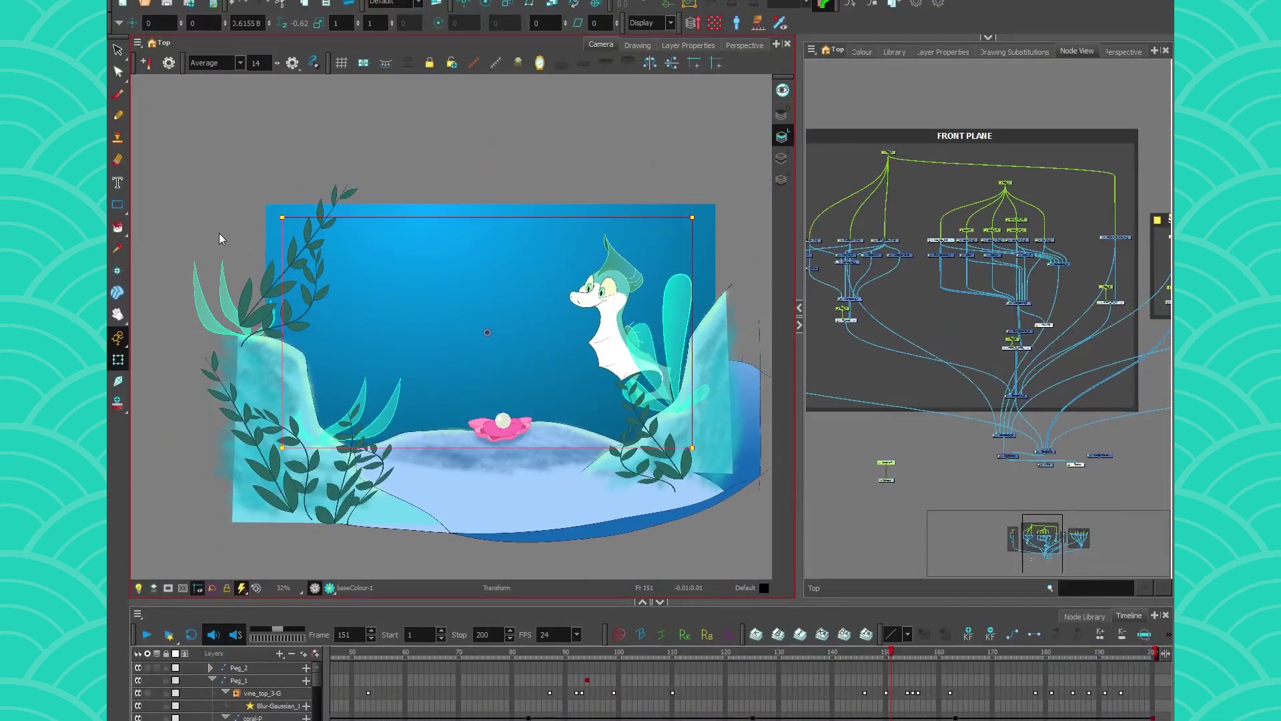
click(848, 50)
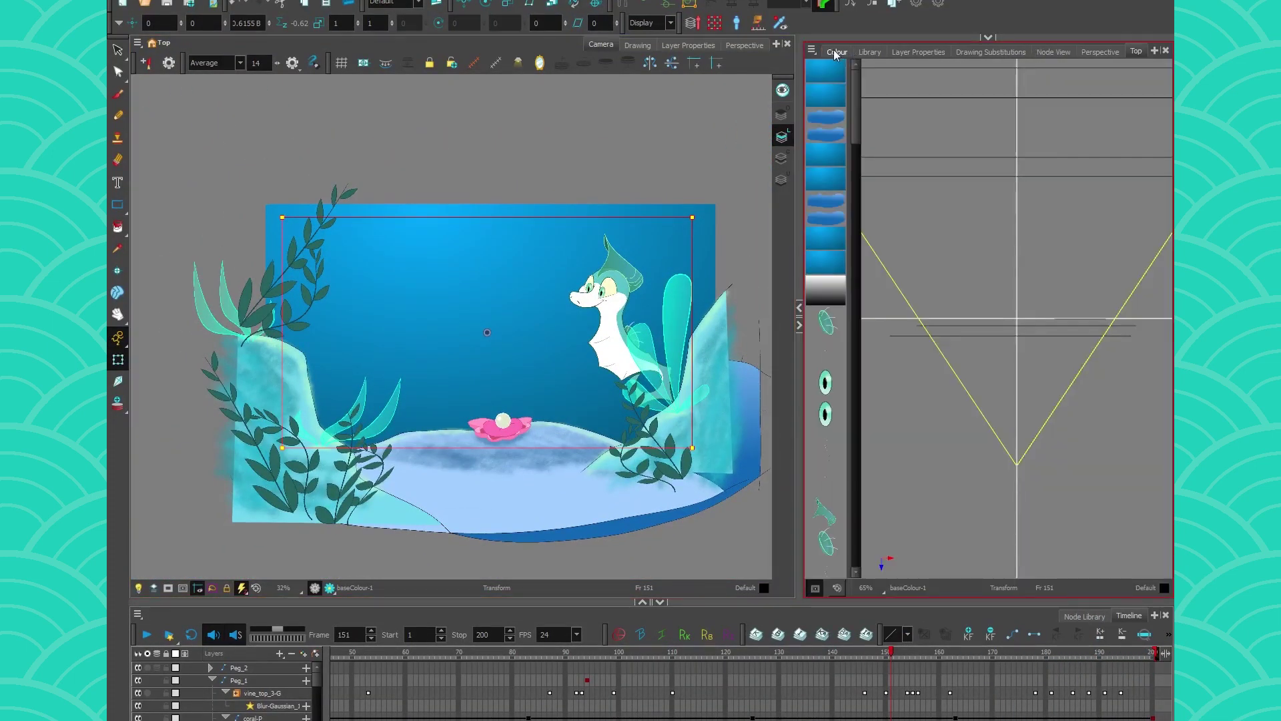
click(800, 327)
Step: Pan around the underwater scene in the Camera view and reset the view to its default
drag(431, 364, 358, 369)
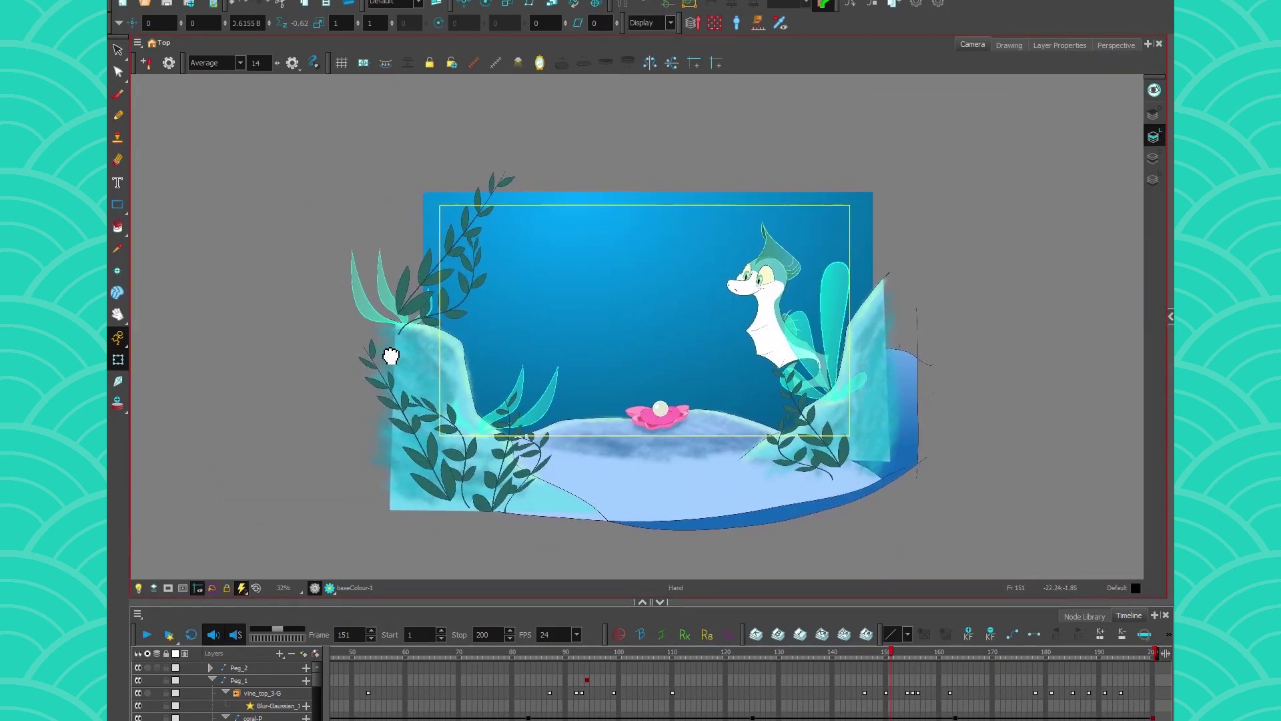
key(shift+m)
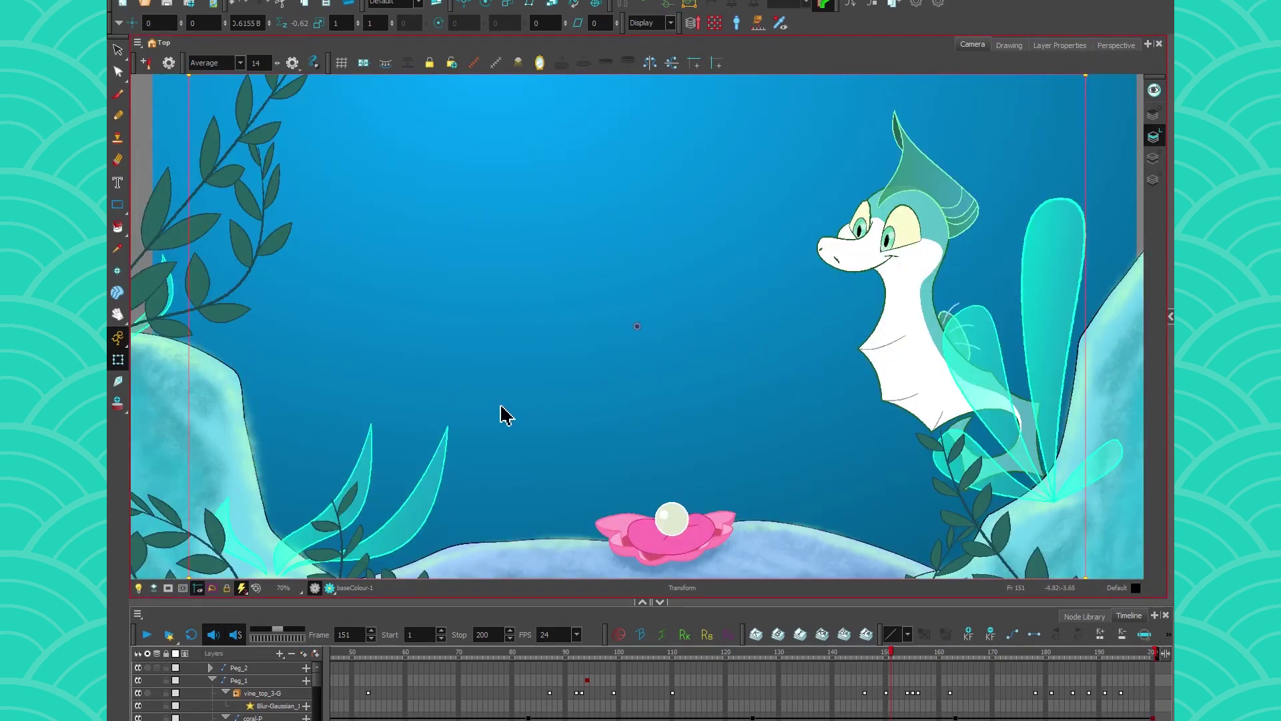
key(shift+m)
key(shift+m)
drag(344, 326, 426, 313)
key(shift+m)
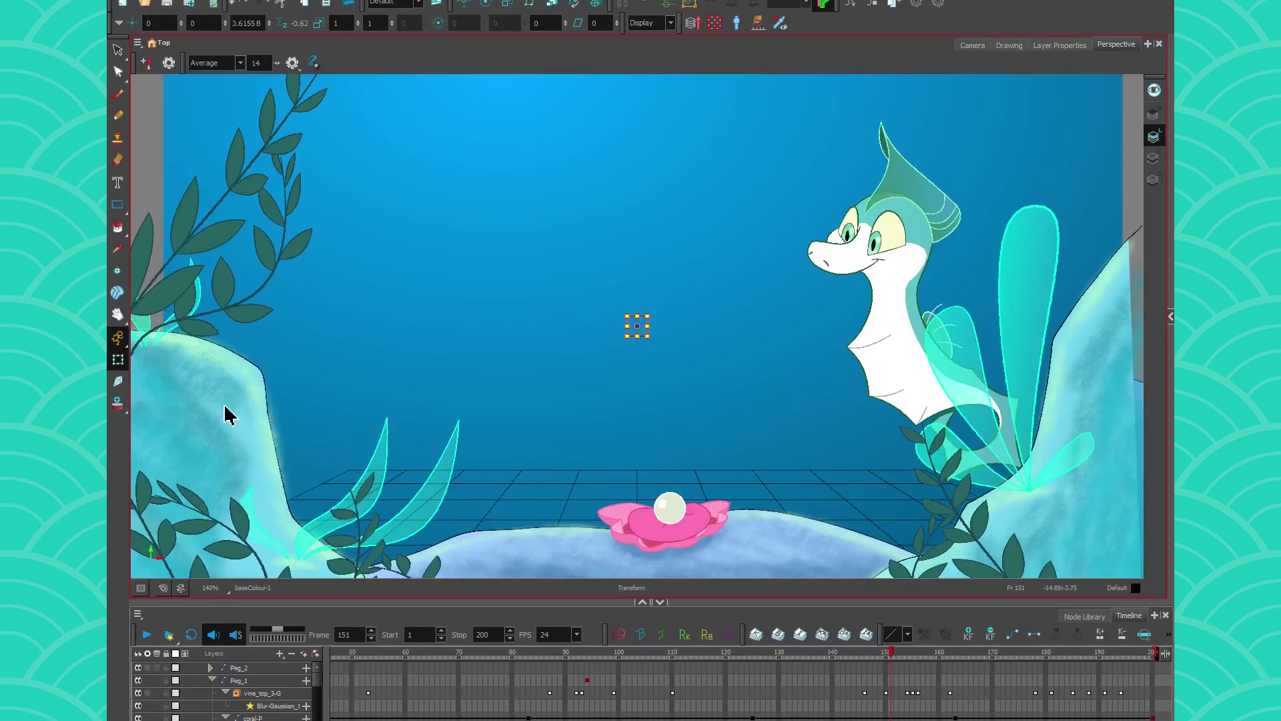
Step: Orbit and zoom out the Perspective view to examine the depth spacing of the scene layers, and clear the selection
drag(206, 409, 323, 409)
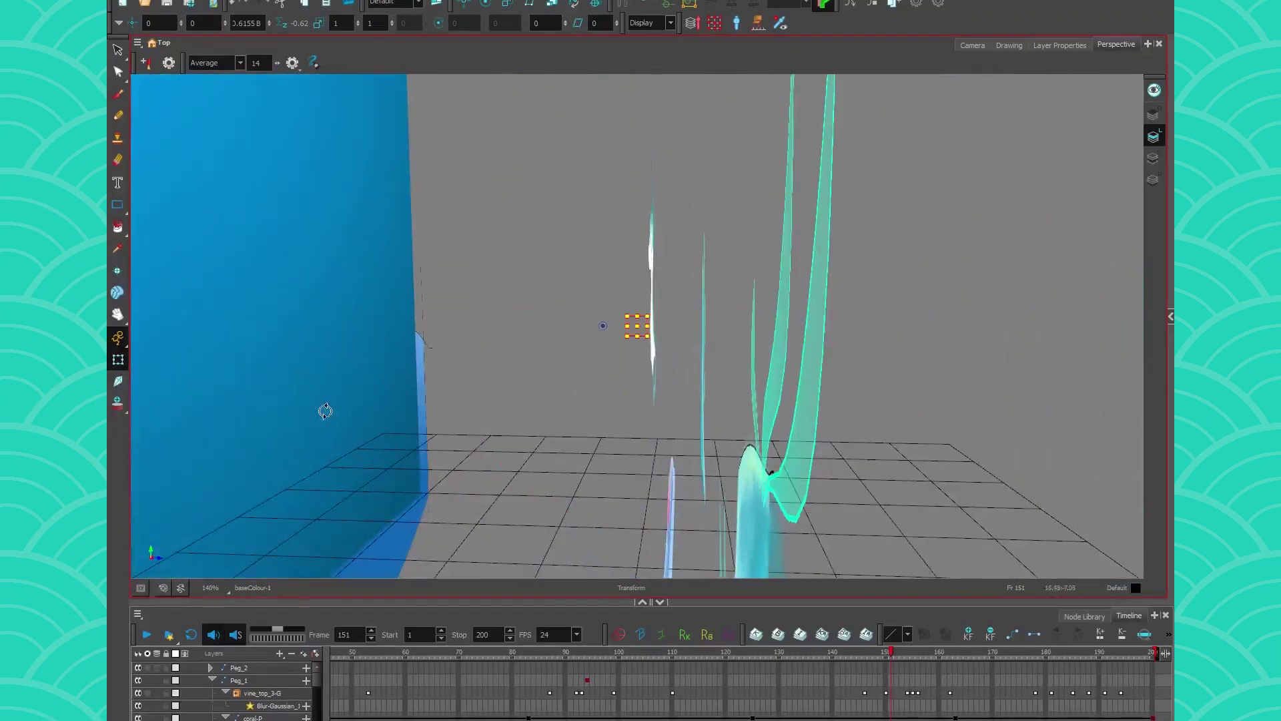
scroll(318, 409, down, 5)
drag(213, 442, 636, 400)
drag(764, 446, 656, 443)
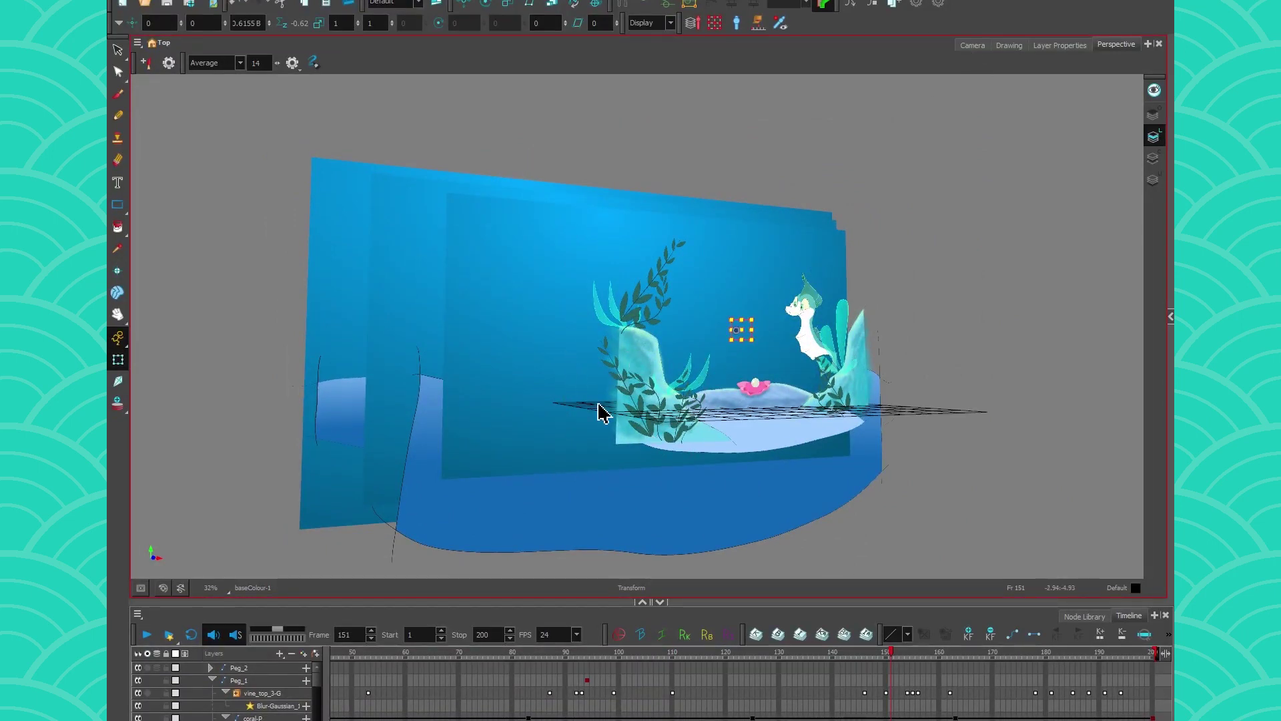
drag(678, 370, 620, 385)
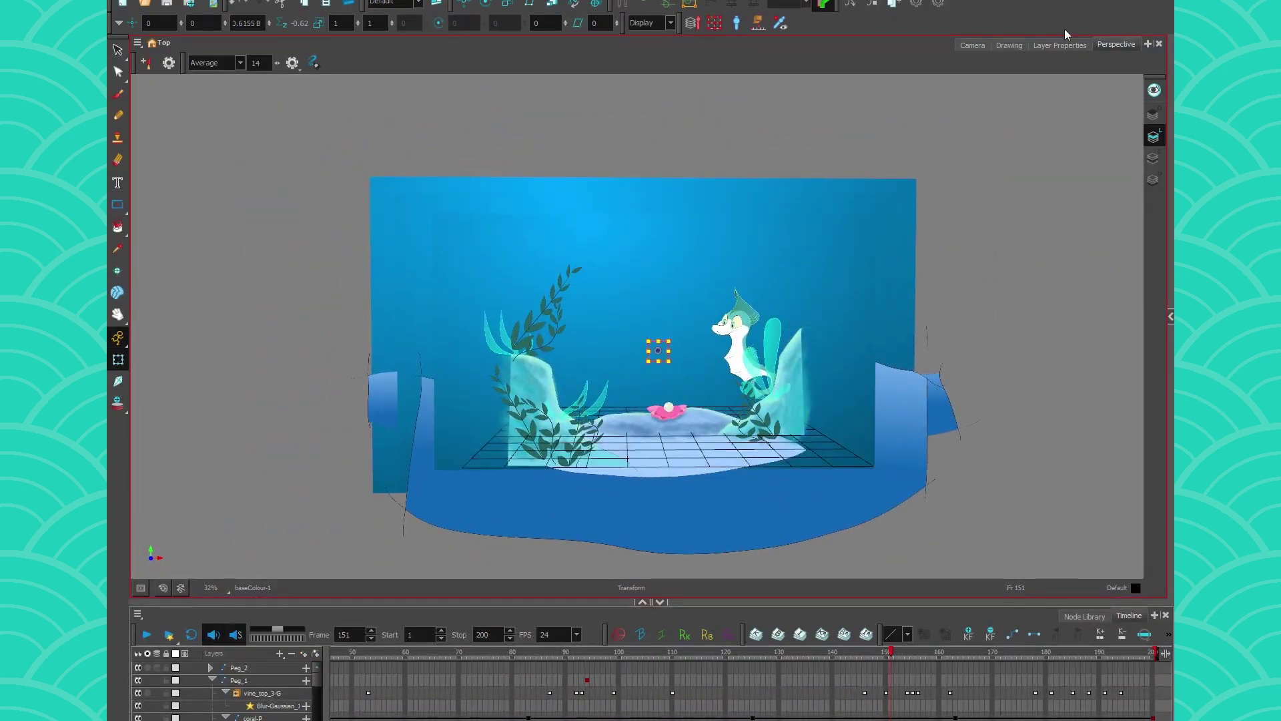
key(Escape)
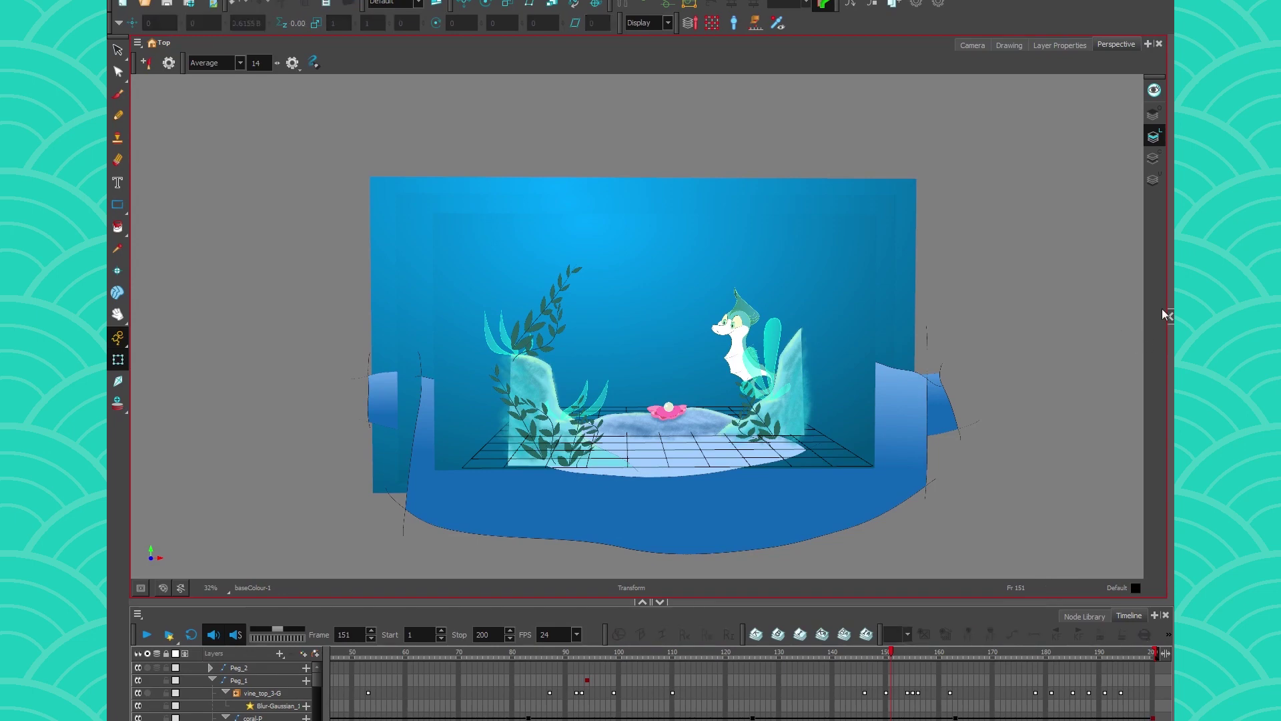
Step: Show the Camera and Perspective views side by side and pan the scene in both
click(1166, 318)
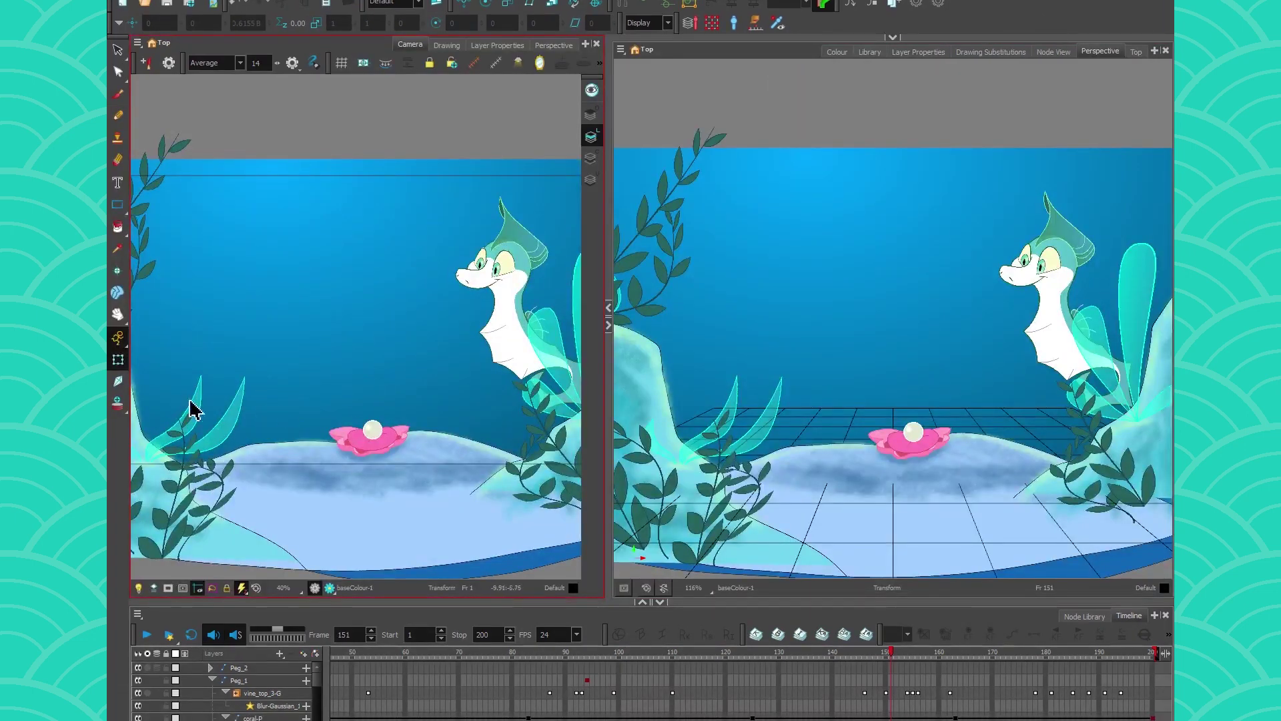
key(space)
drag(235, 300, 135, 298)
drag(280, 378, 352, 378)
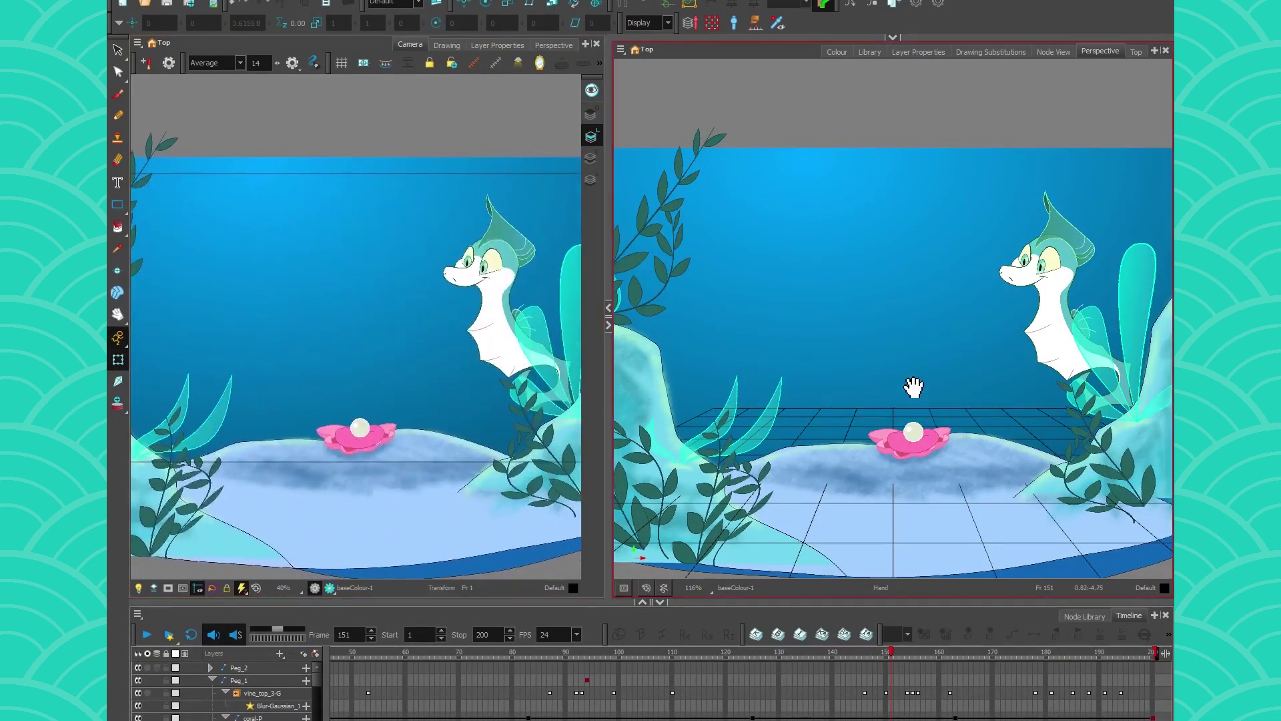
drag(914, 387, 805, 431)
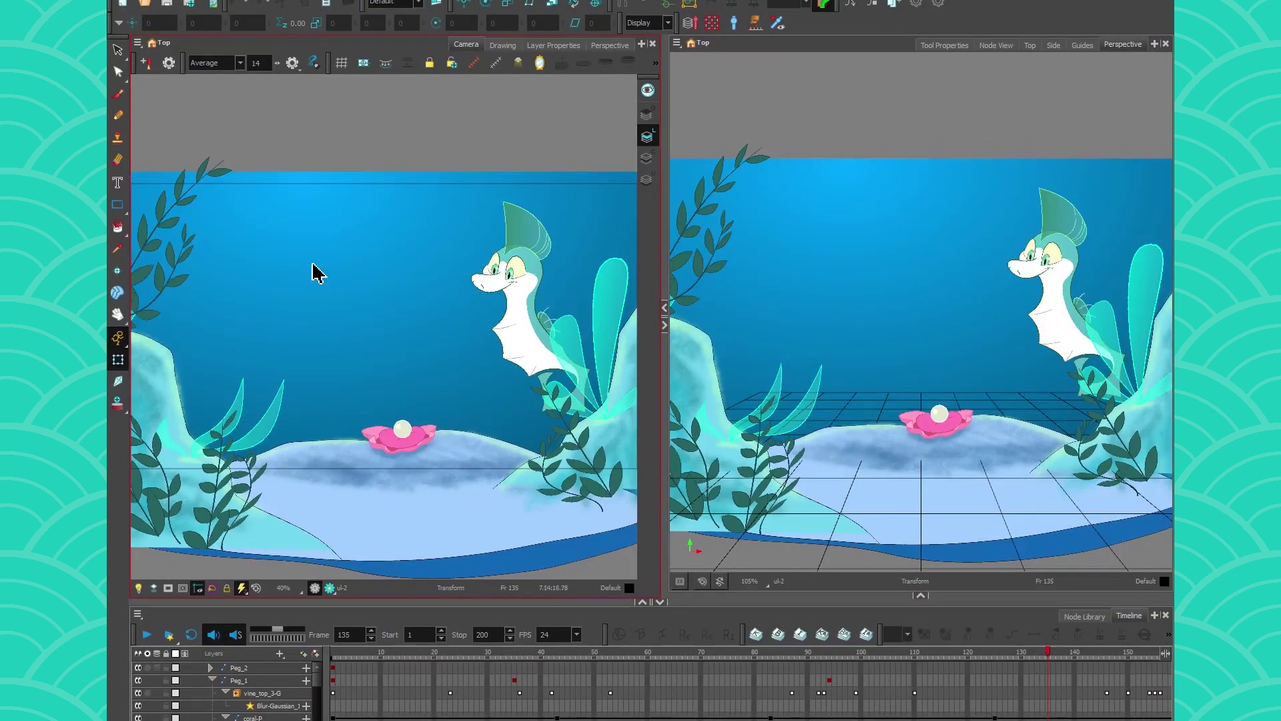
Step: Zoom the Camera view in and out around the scene
scroll(301, 340, down, 3)
scroll(327, 355, up, 8)
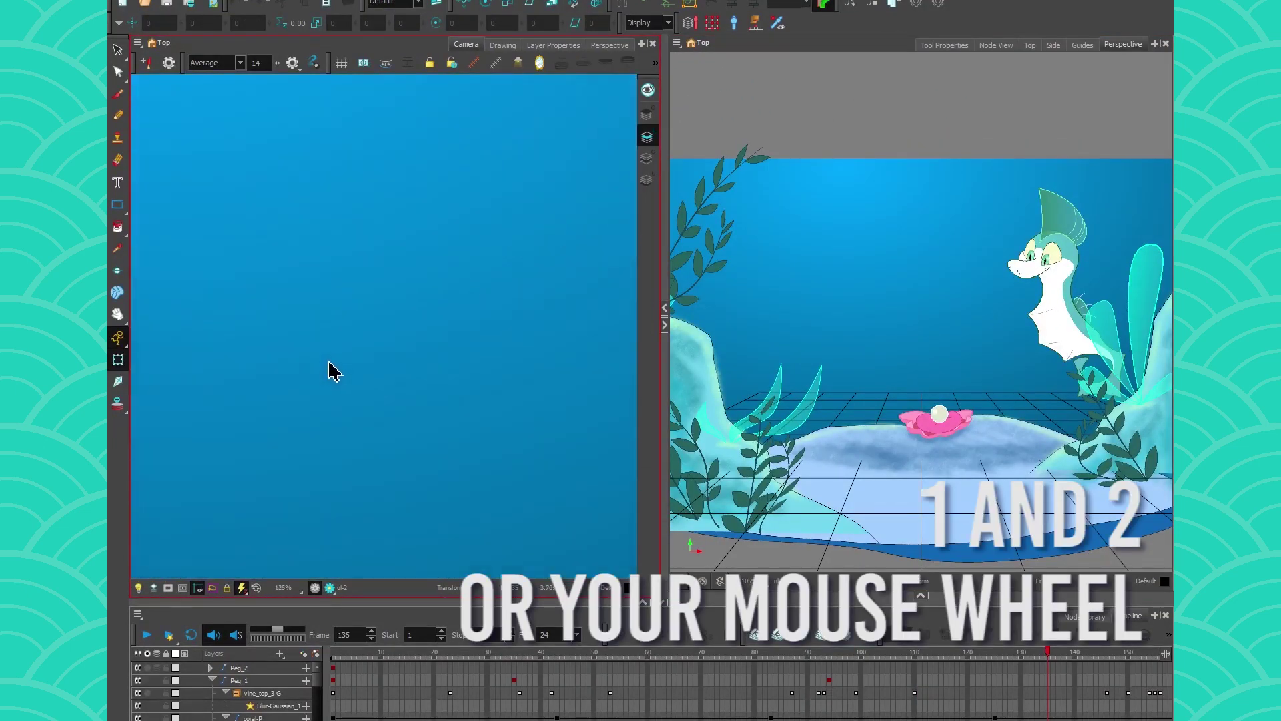
key(1)
key(1)
key(1)
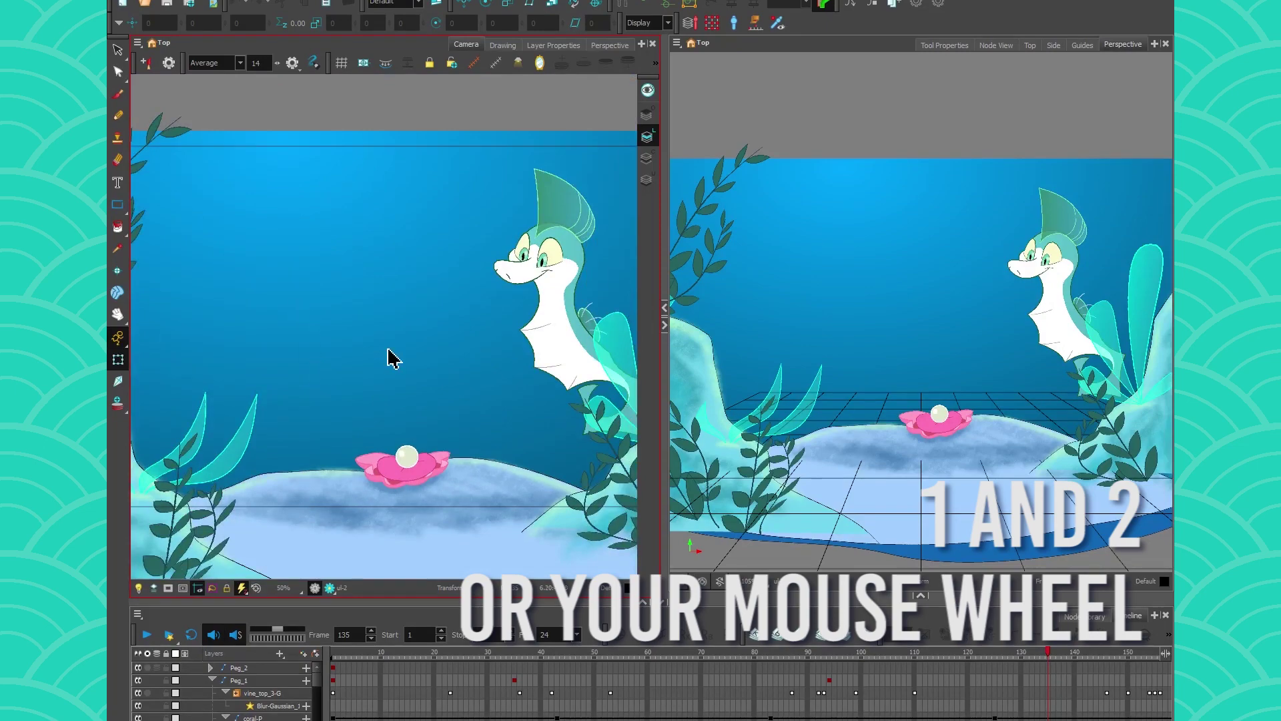
scroll(393, 358, down, 5)
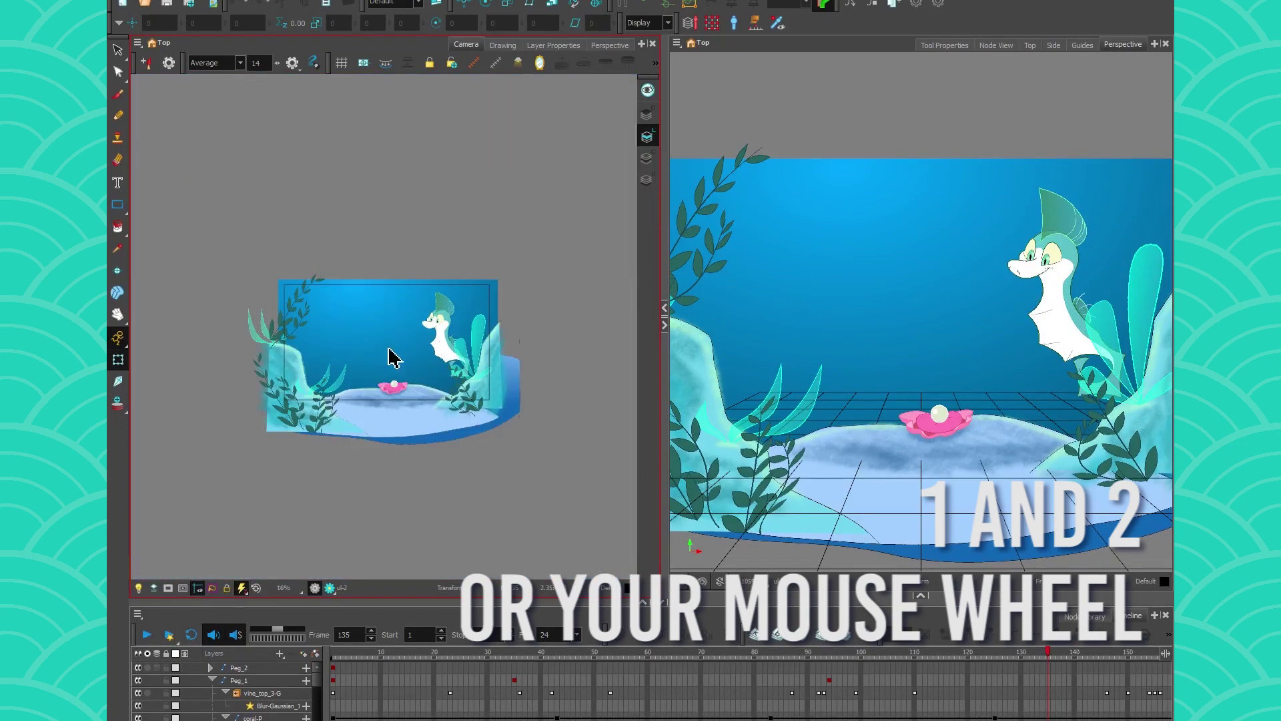
scroll(394, 359, up, 4)
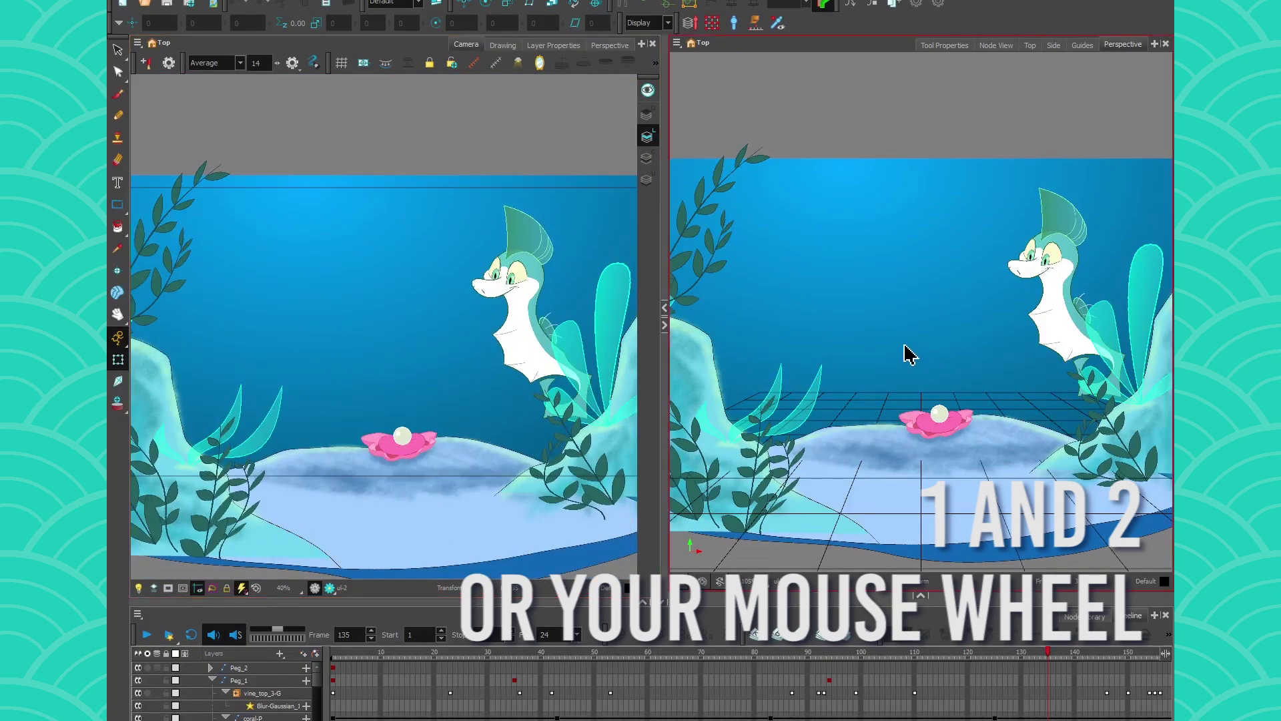
Step: Zoom the Perspective view out and in around the scene
scroll(904, 345, down, 7)
scroll(901, 347, up, 2)
key(2)
key(2)
key(2)
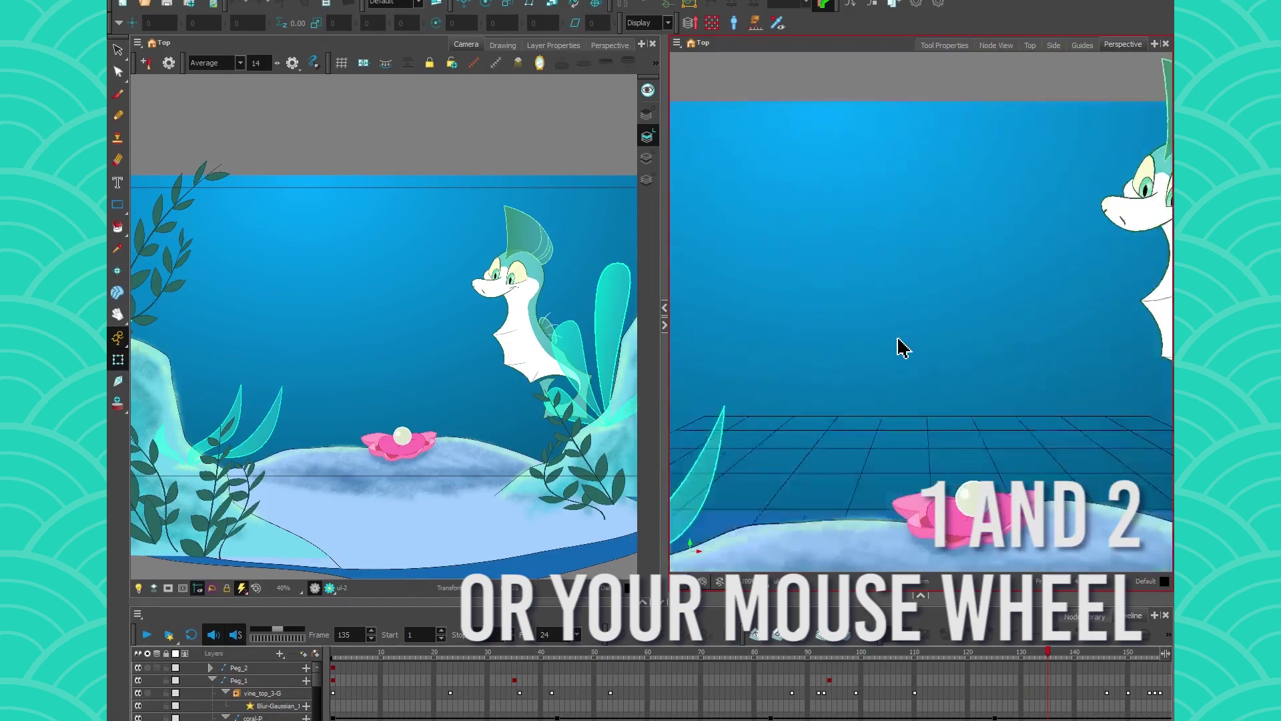
key(2)
key(2)
key(2)
key(1)
key(1)
key(1)
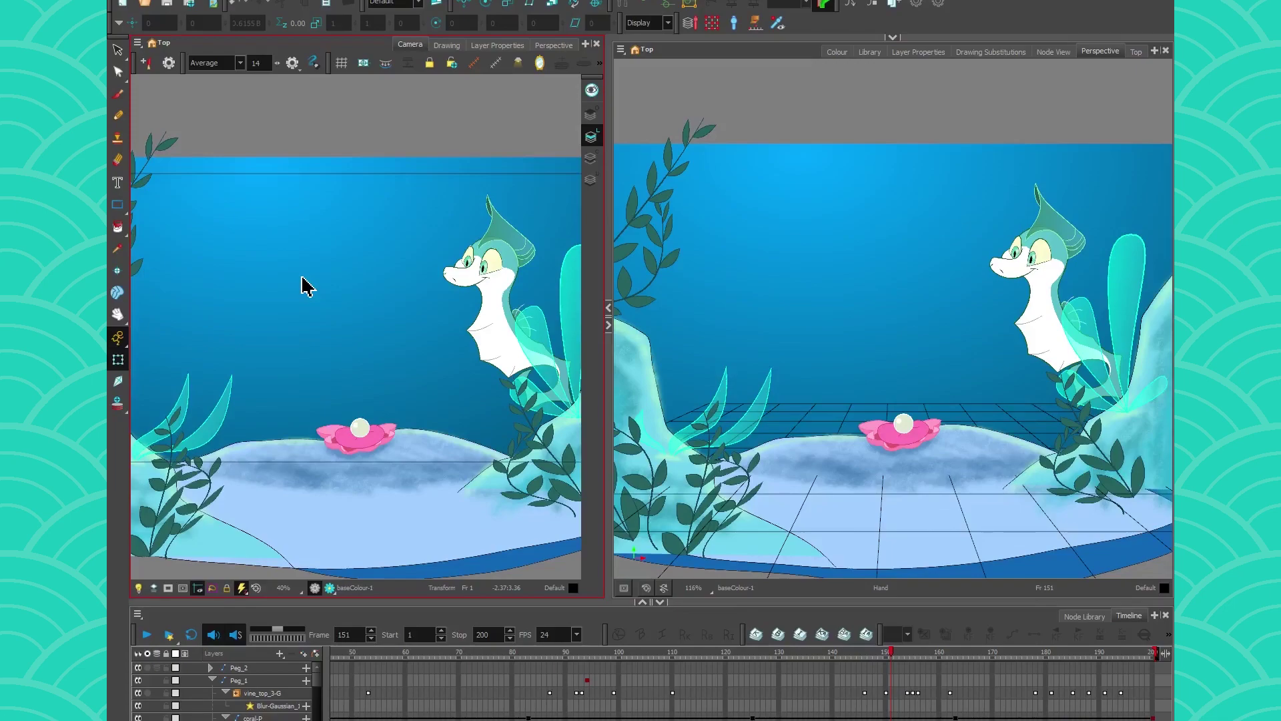
Step: Rotate the scene in the Camera and Perspective views and reset the rotation of both views
drag(271, 334, 371, 409)
drag(213, 311, 244, 417)
drag(867, 300, 934, 332)
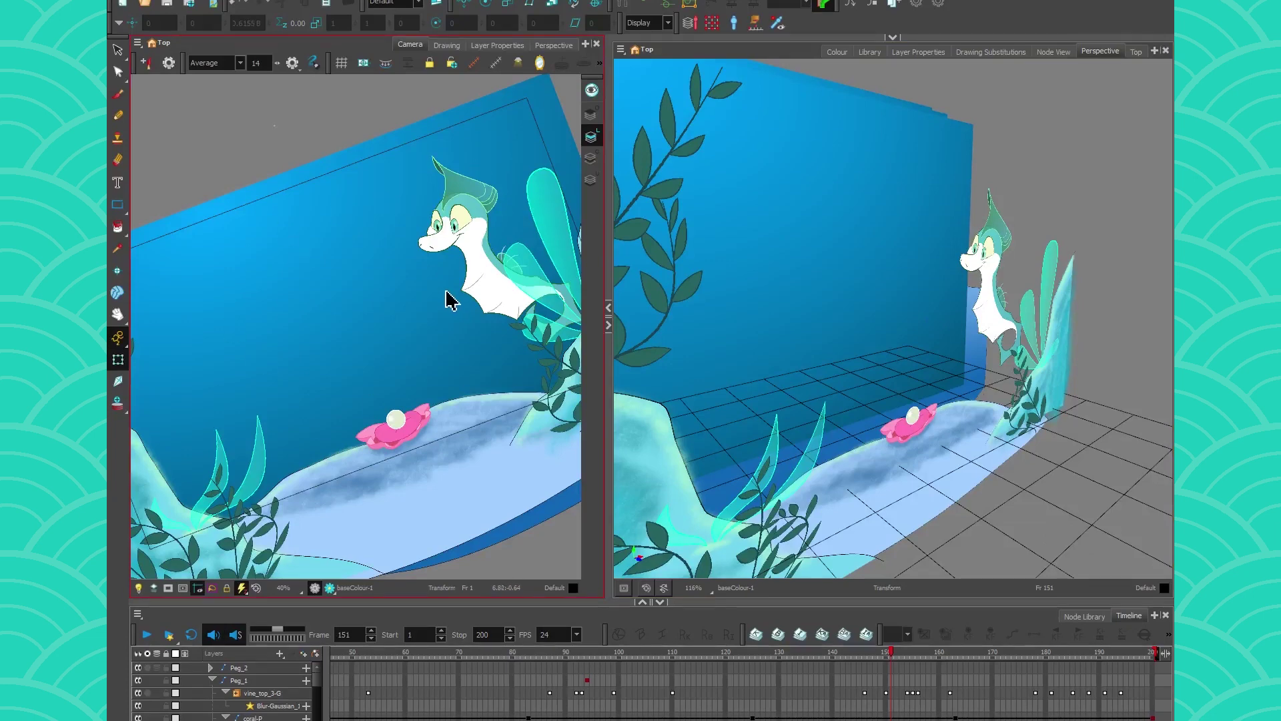
key(shift+x)
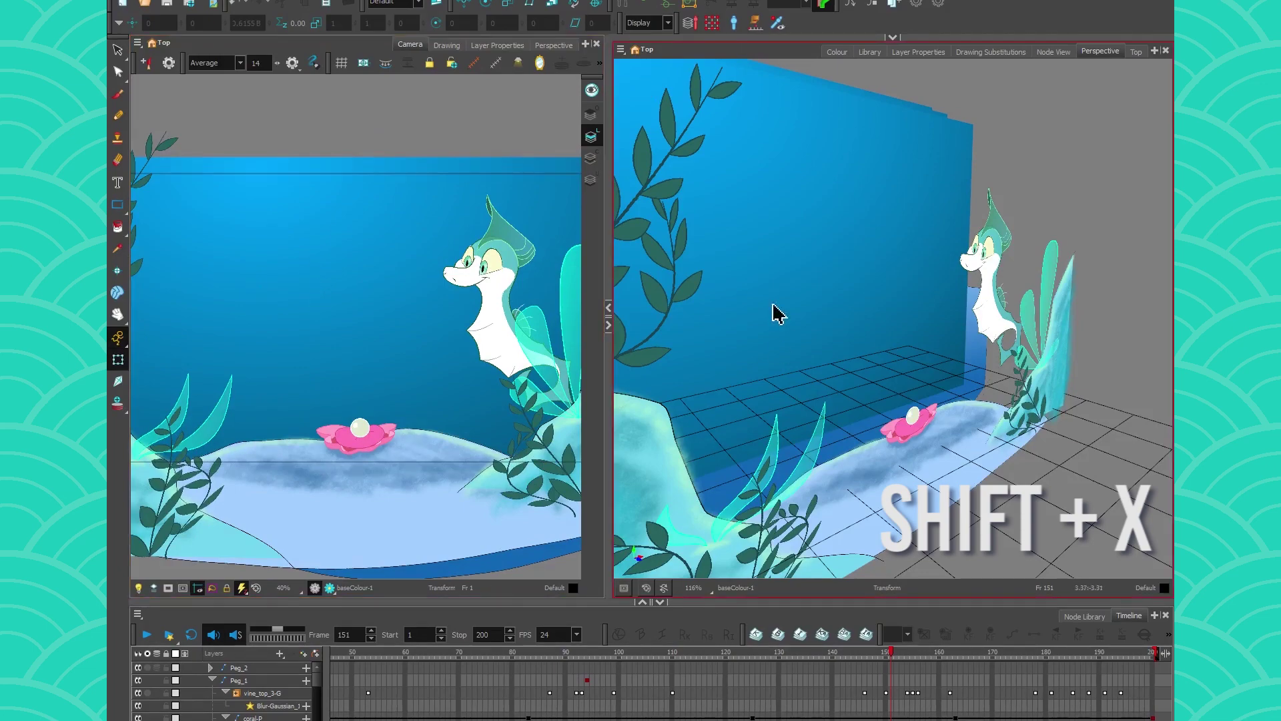
key(shift+x)
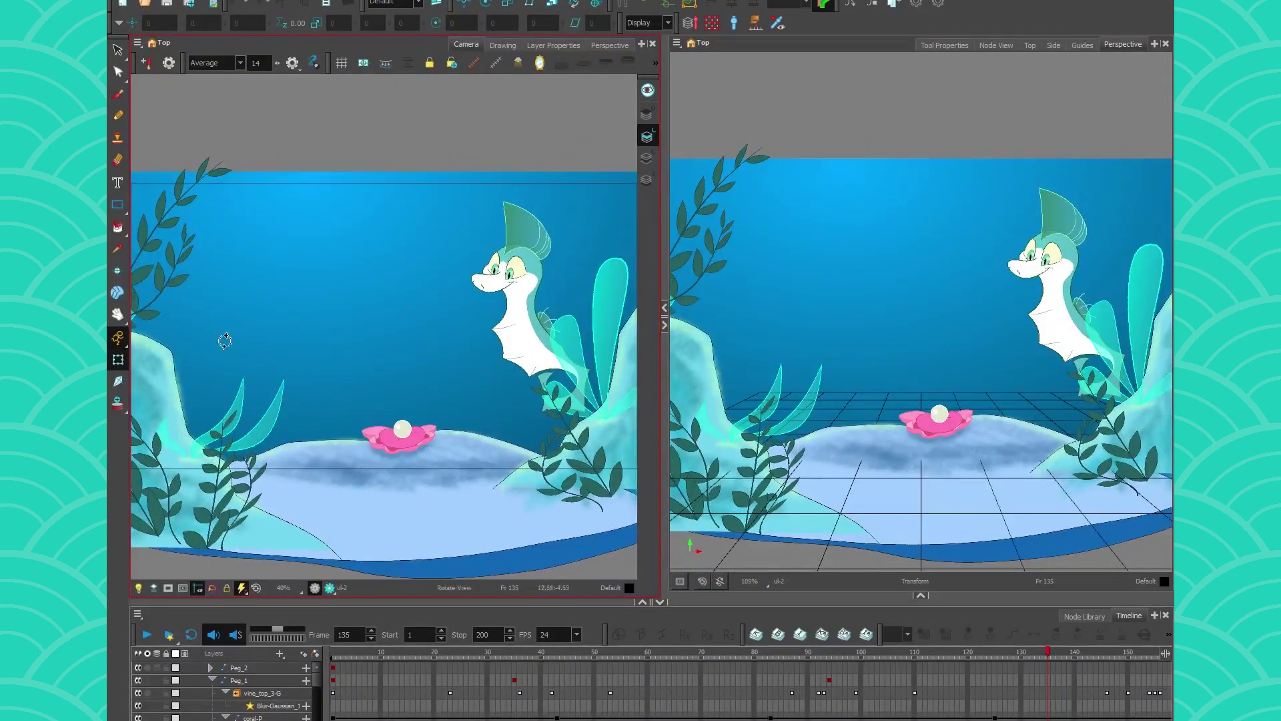
Step: Rotate and pan the scene out of sight in the Camera and Perspective views, and reset each view completely
drag(226, 341, 483, 206)
drag(215, 427, 634, 374)
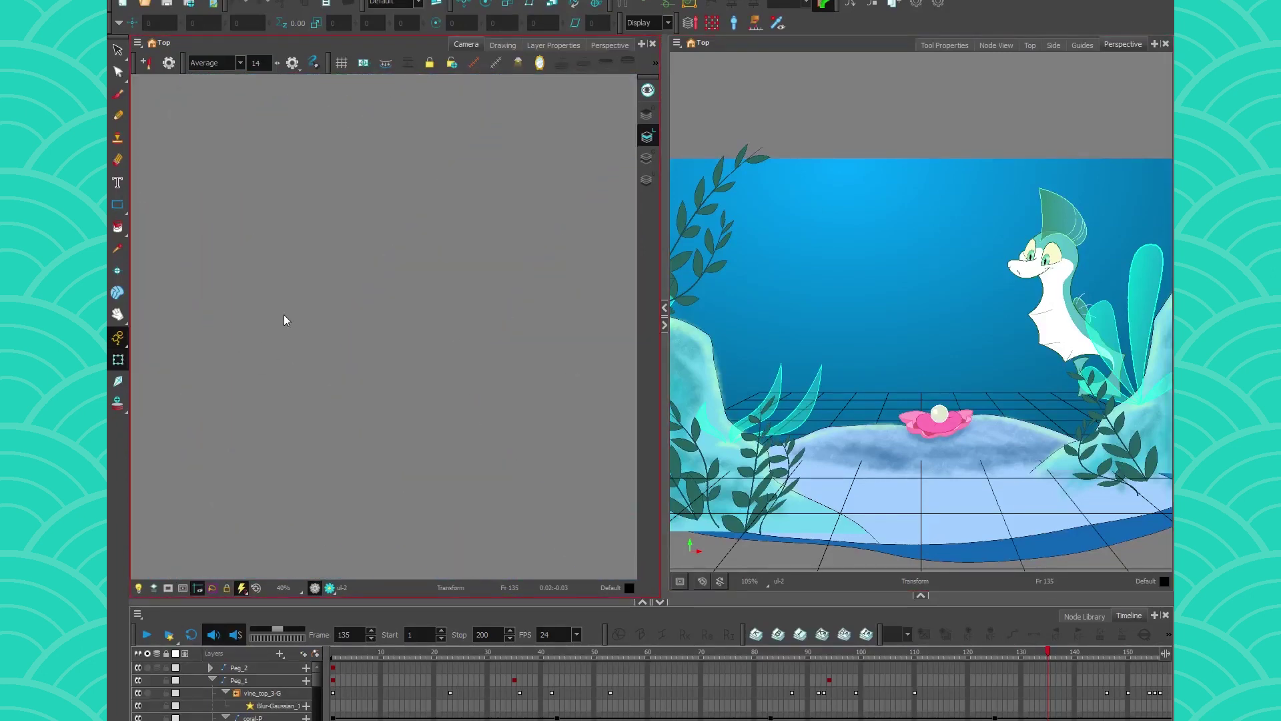
key(shift+m)
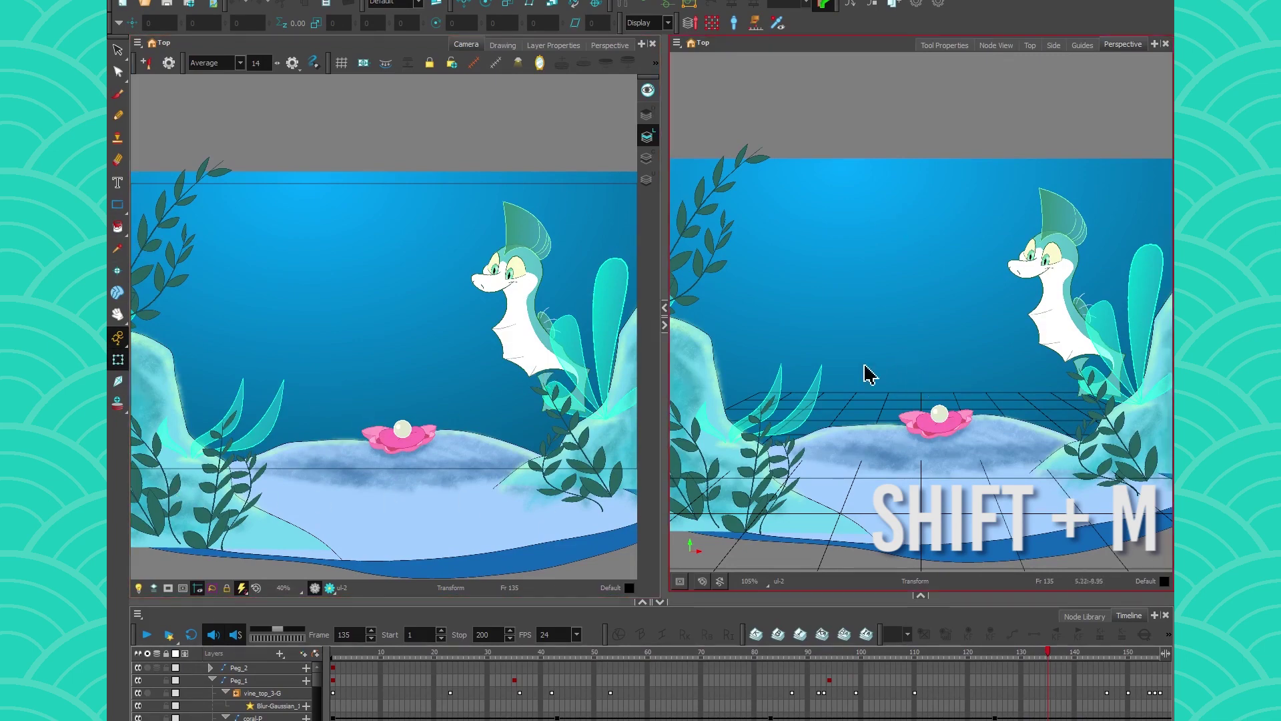
drag(742, 344, 1134, 477)
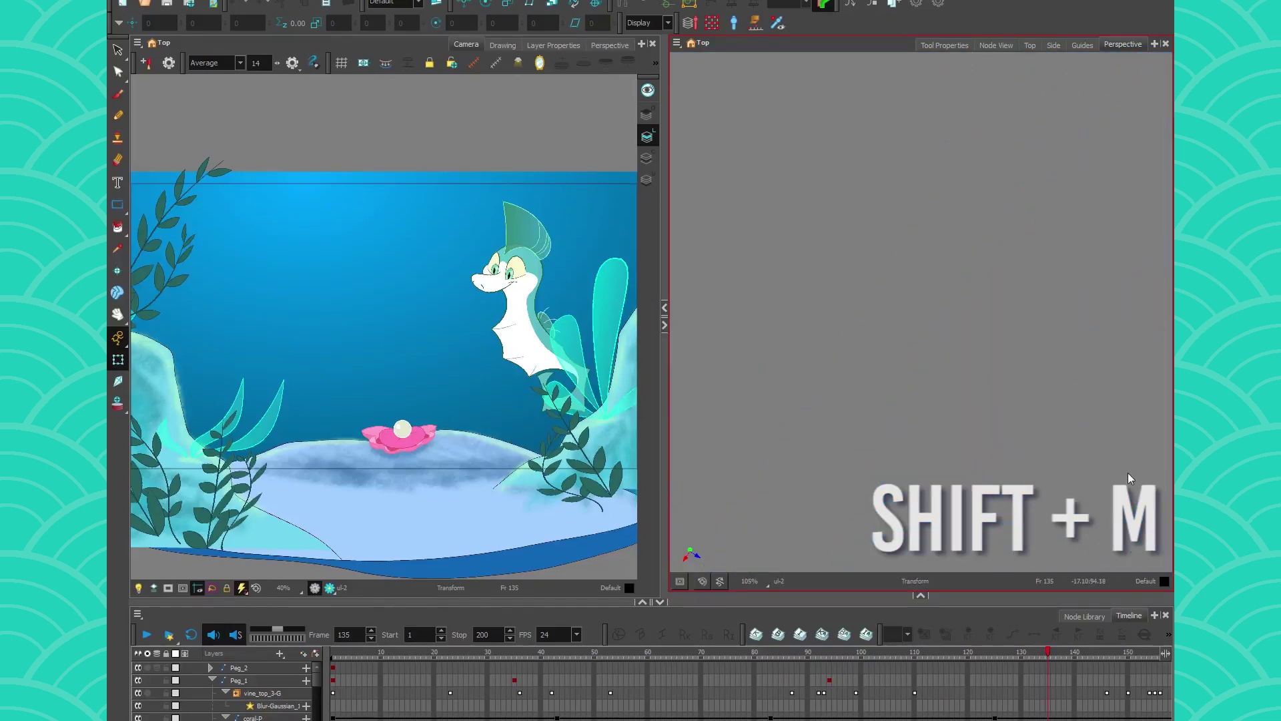
key(shift+m)
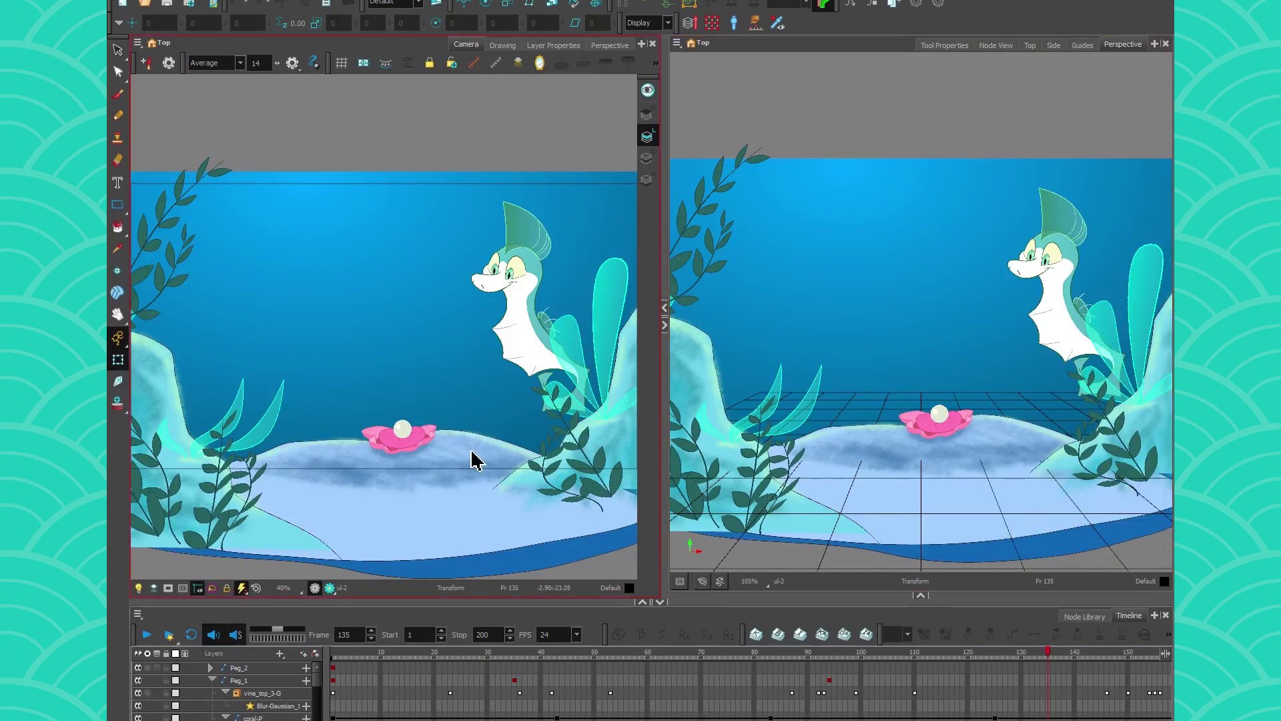
Step: Tumble and shift the Perspective view, restoring its default rotation and position with the view reset controls
click(702, 581)
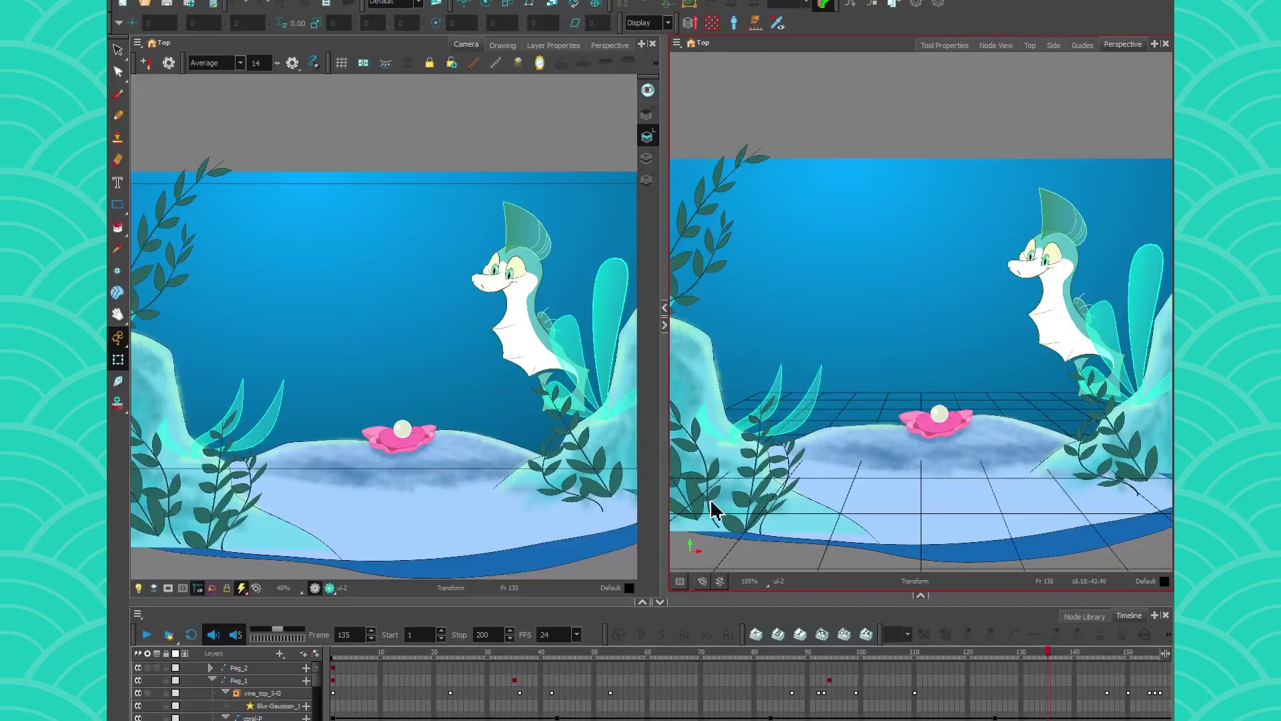
drag(485, 168, 446, 417)
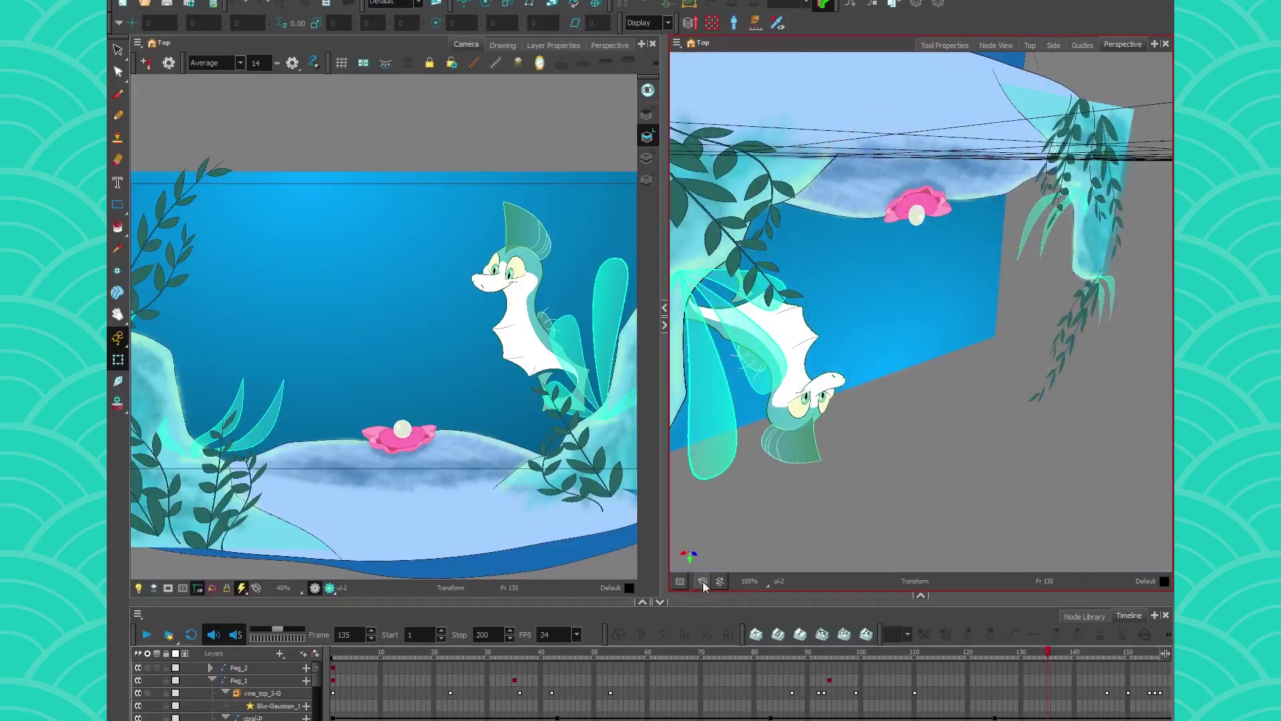
click(702, 582)
drag(725, 431, 744, 546)
click(721, 582)
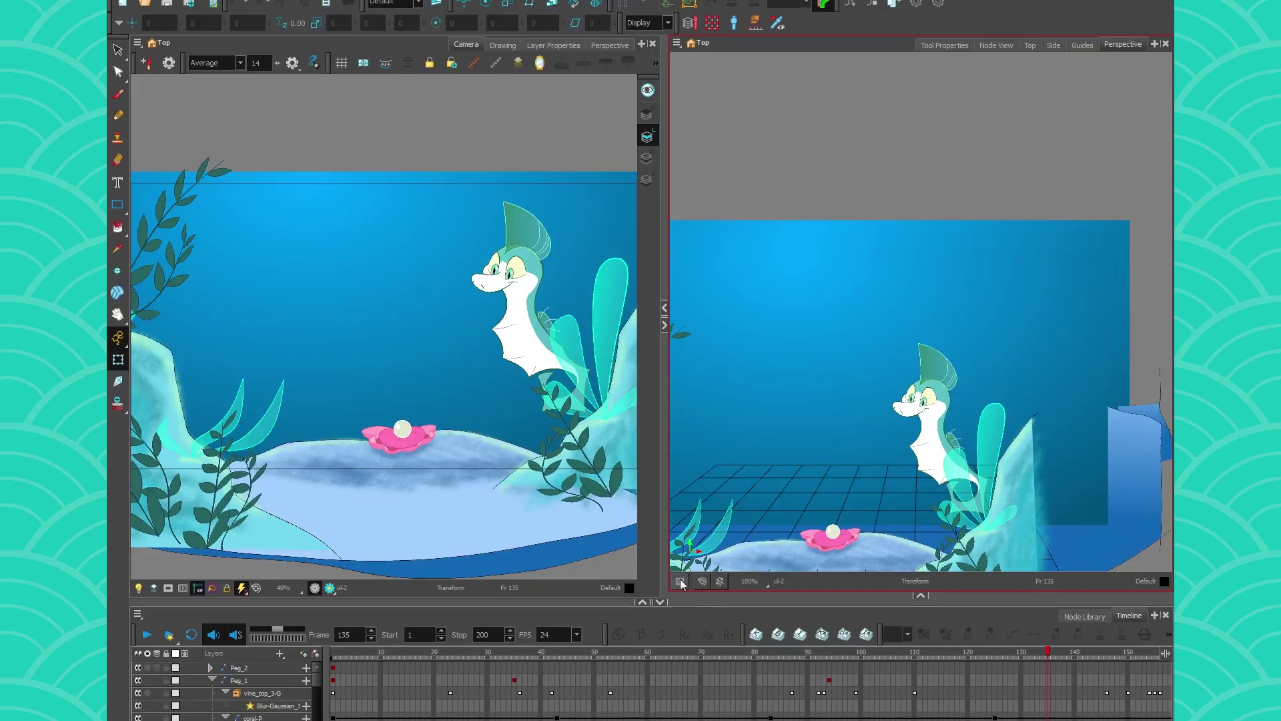
click(680, 582)
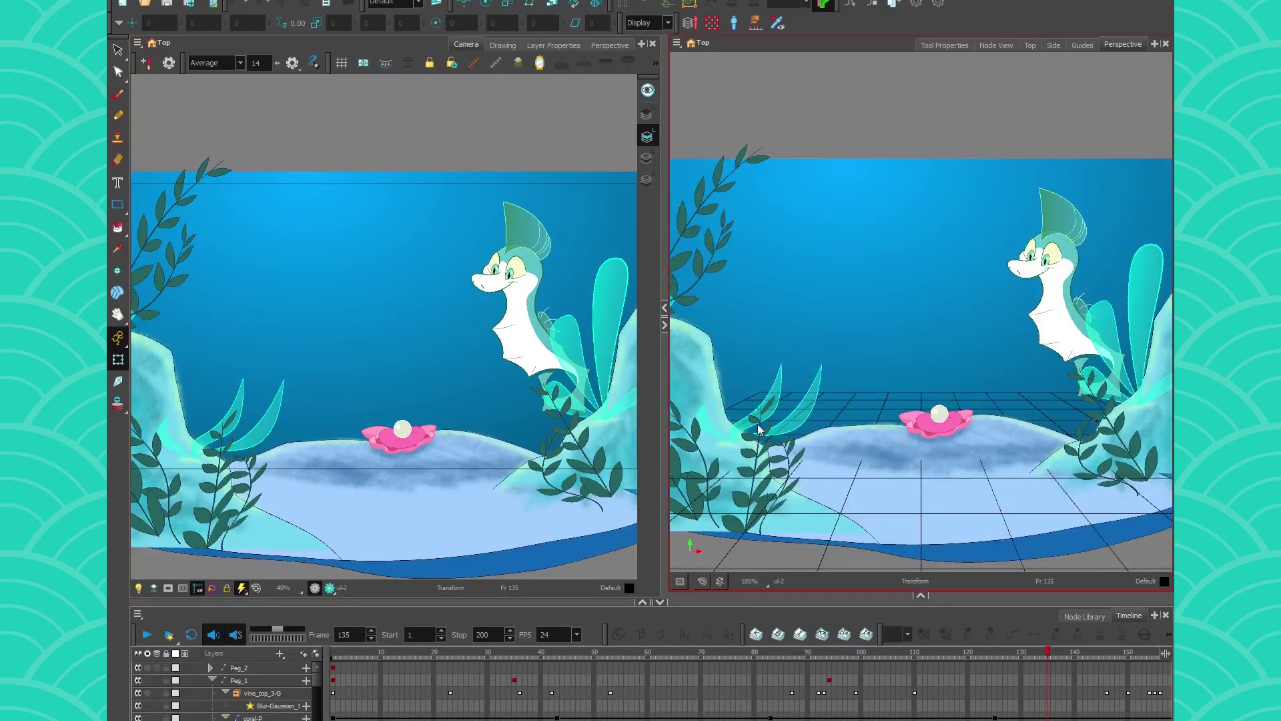
Step: Mask the area outside the camera frame in the Camera view and show the camera in the Perspective view
drag(759, 389, 819, 403)
scroll(806, 385, down, 5)
drag(269, 389, 277, 378)
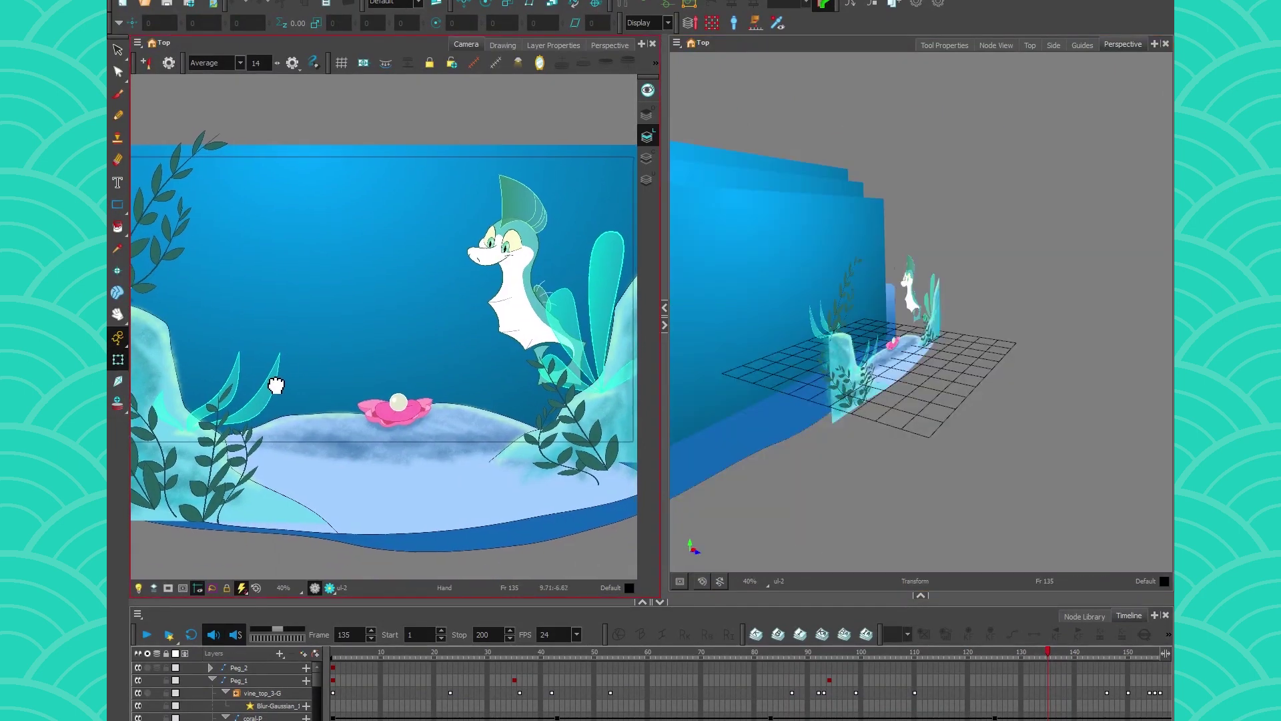
scroll(265, 358, down, 2)
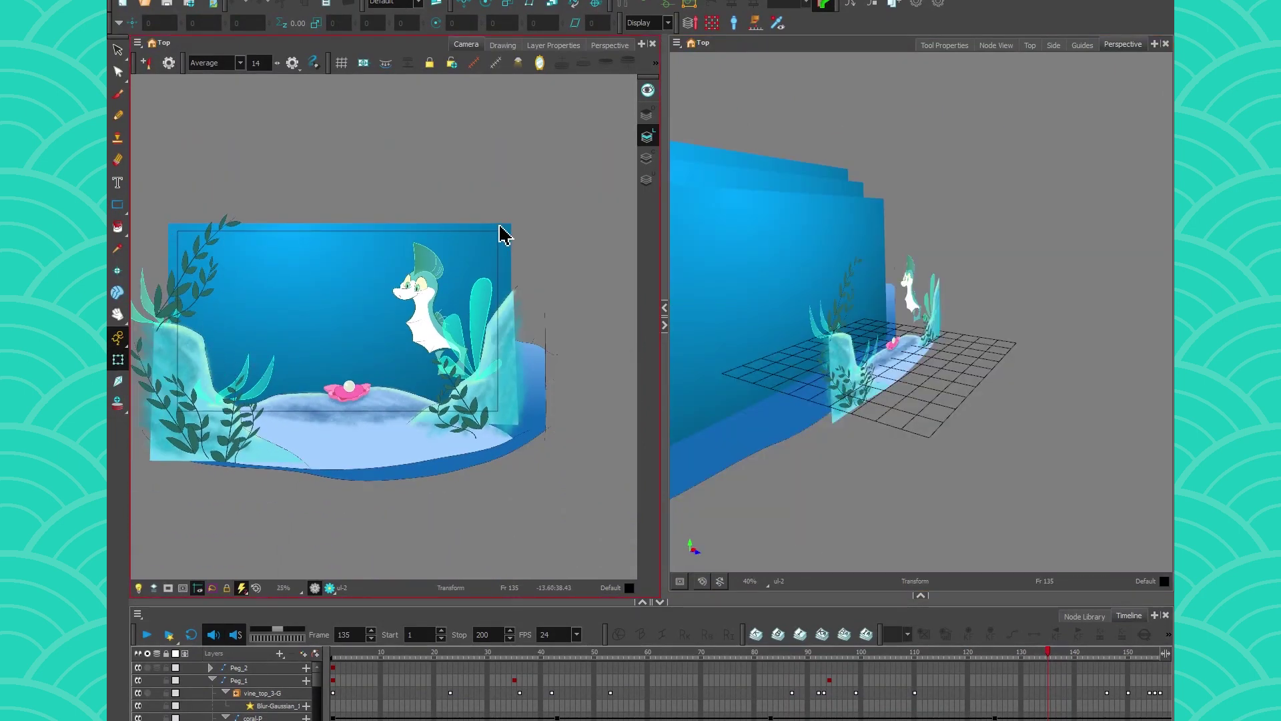
click(169, 588)
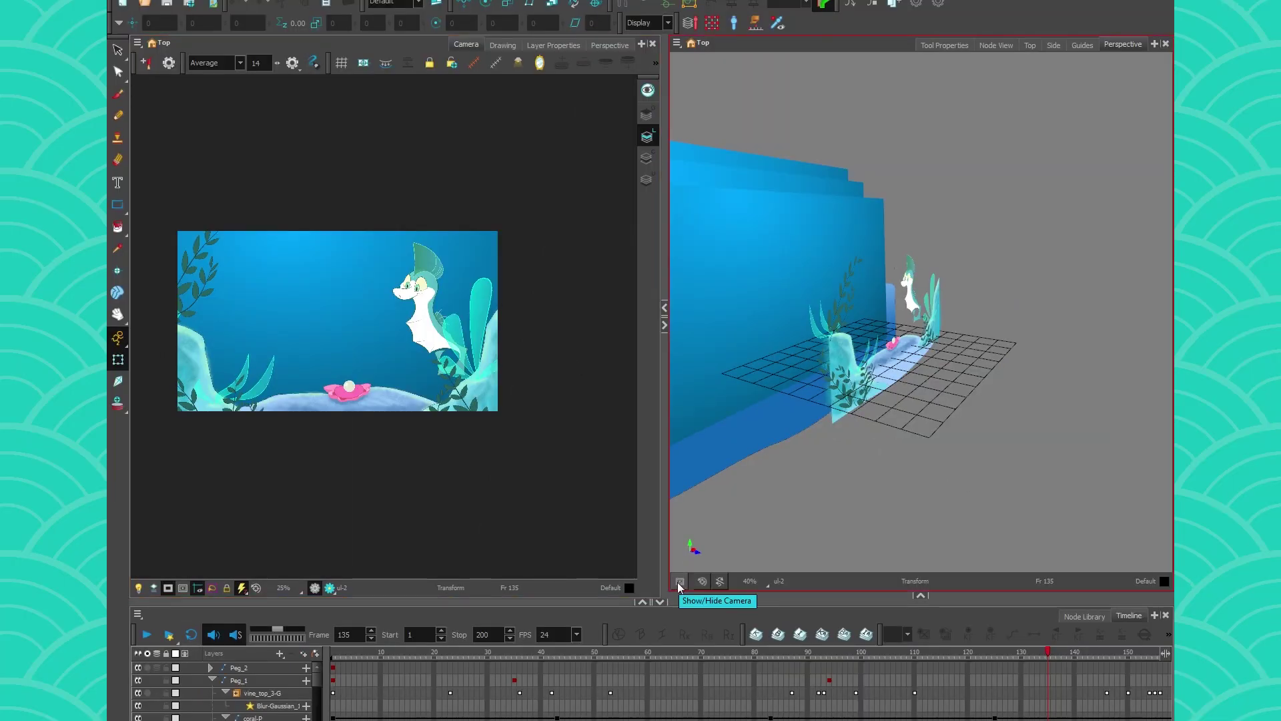
click(680, 583)
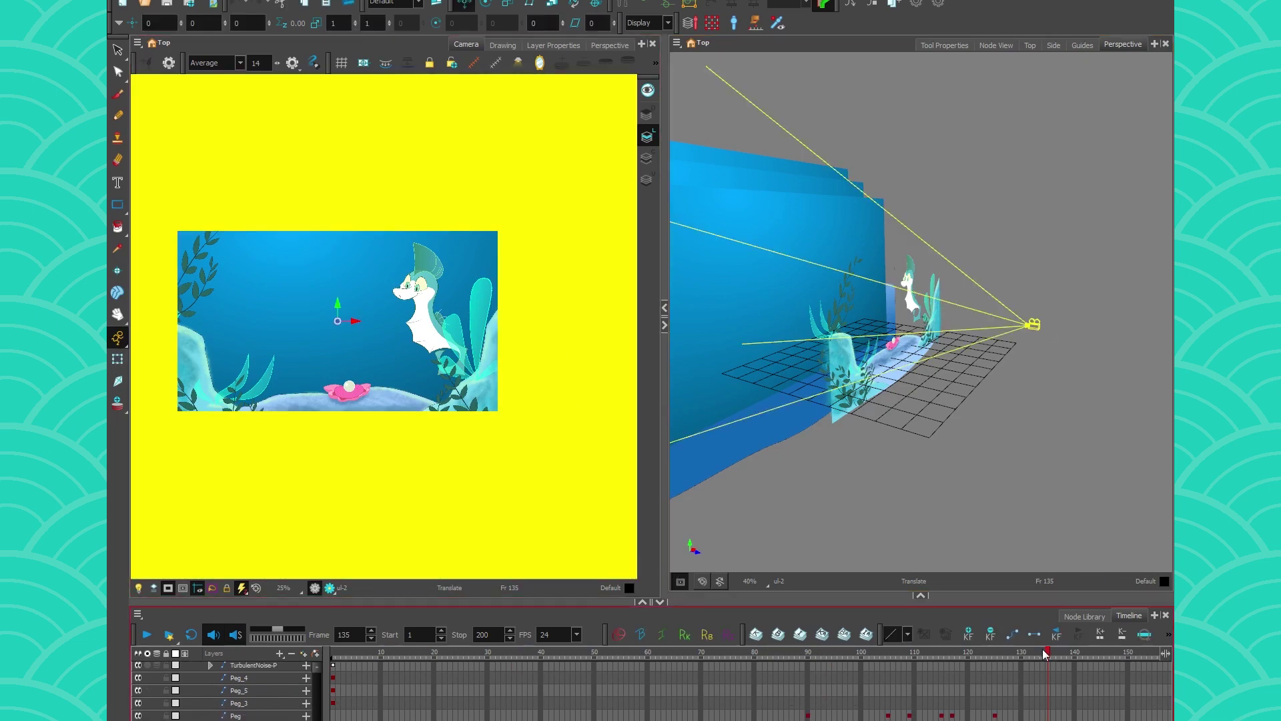
Step: Scrub the timeline back to frame 104 and forward again to preview the seahorse animation
drag(1045, 652, 882, 661)
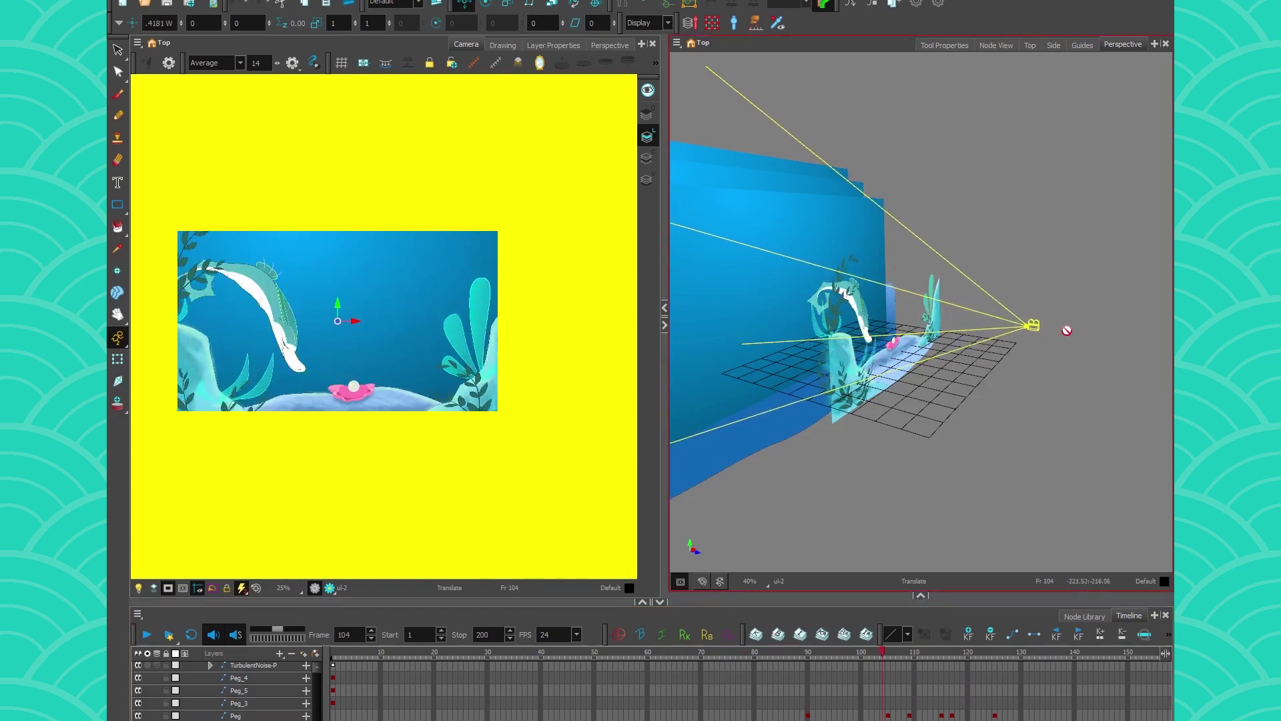
drag(615, 651, 1107, 712)
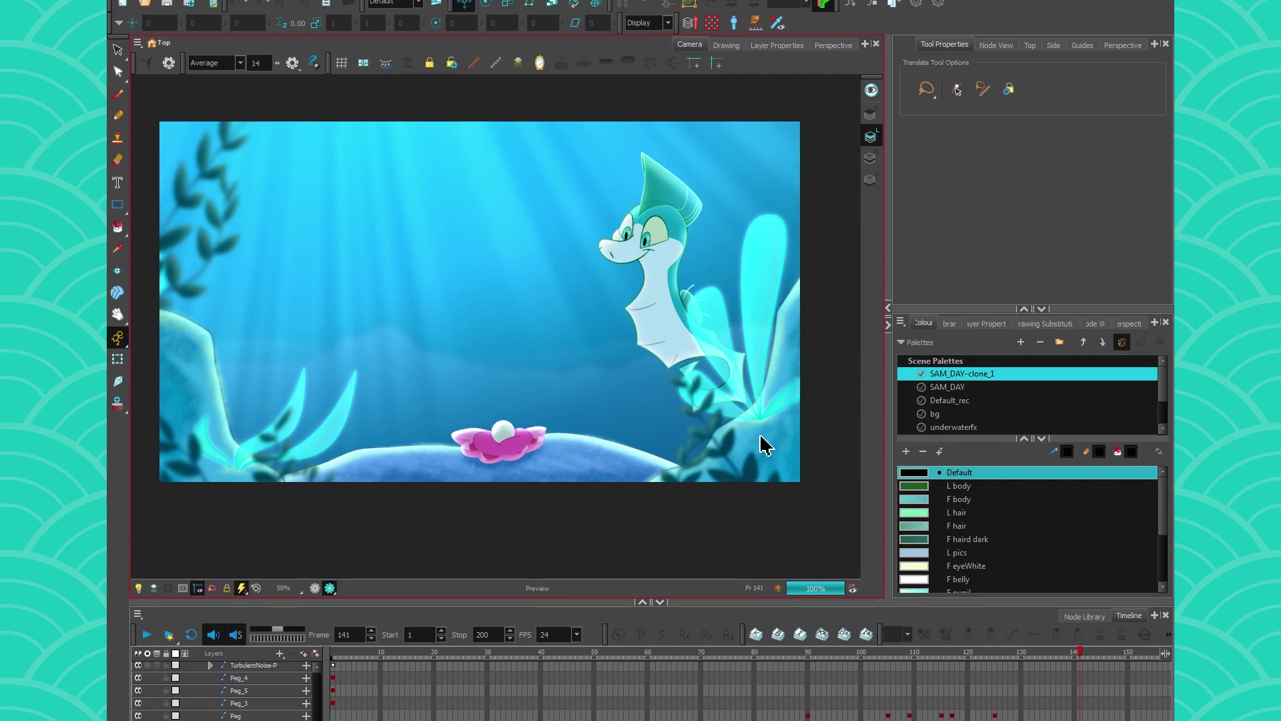
Step: Clear the layer selection in the Camera view and switch its display from Render to OpenGL mode
click(237, 469)
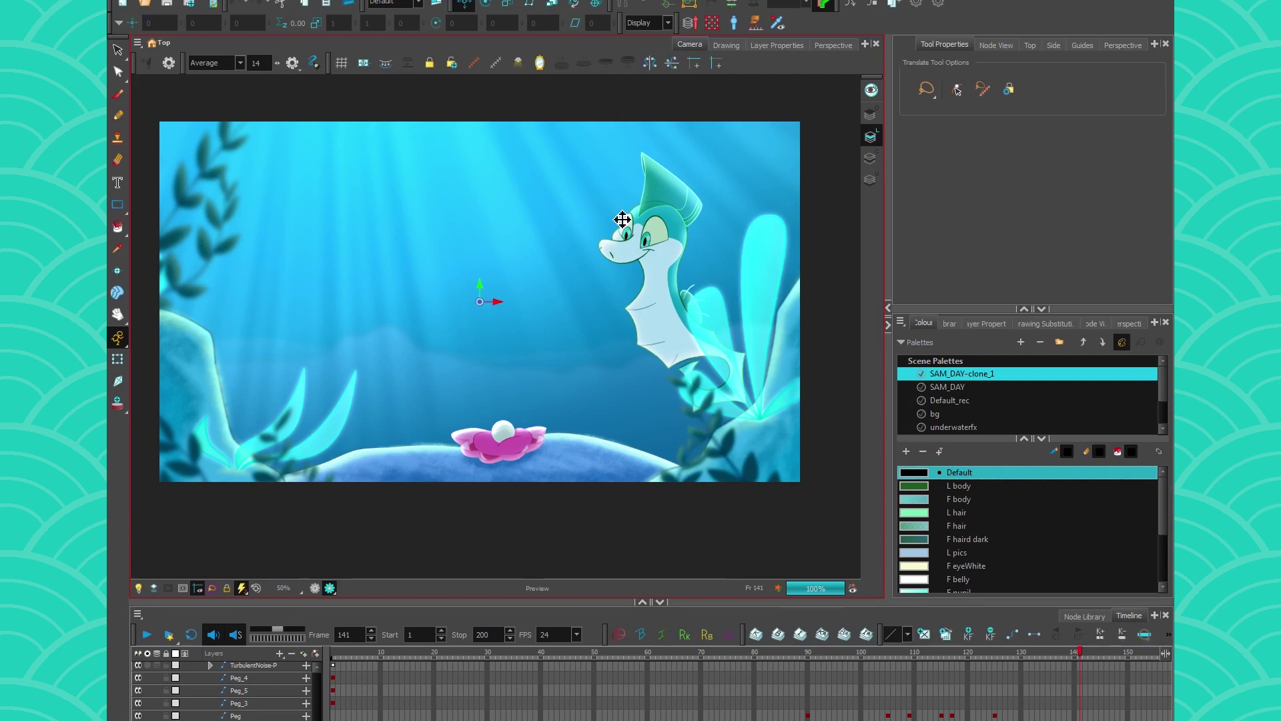
key(Escape)
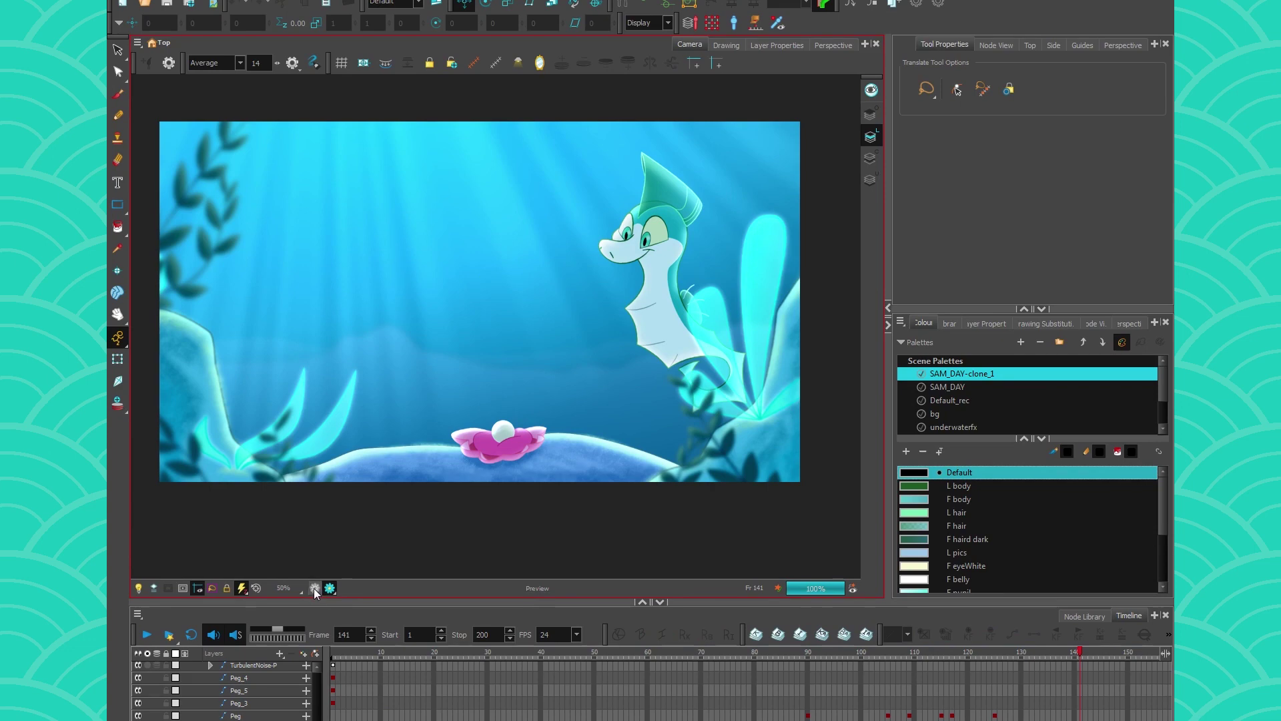
click(315, 589)
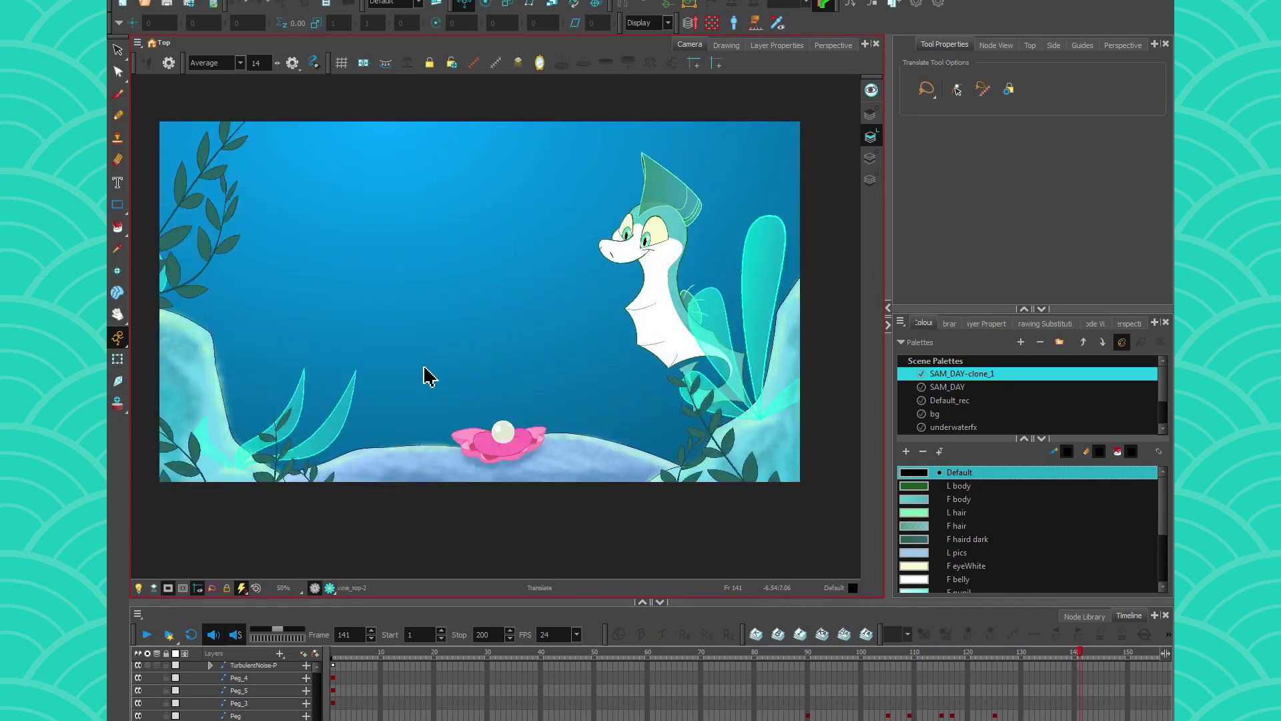
Step: Show the Node View, enlarge its area in height and width, and bring the OglBypass node into close view
drag(966, 309, 964, 511)
click(999, 48)
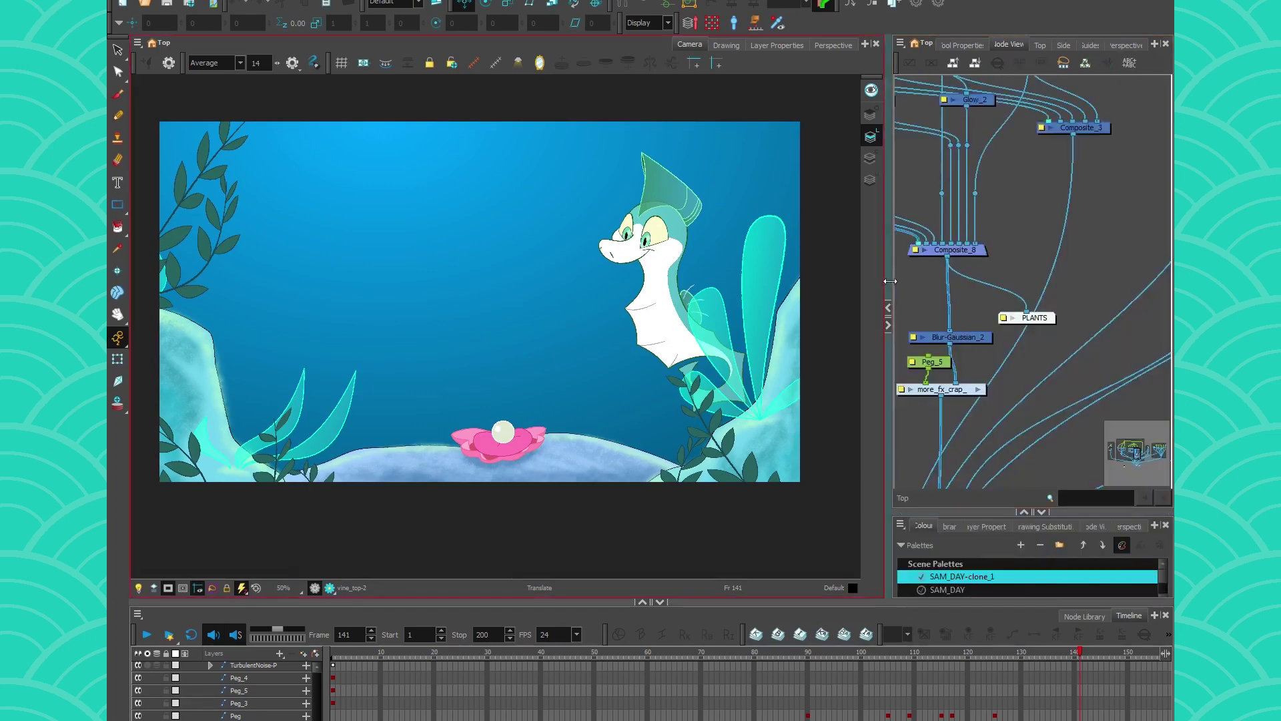
drag(888, 454, 696, 454)
scroll(979, 450, up, 8)
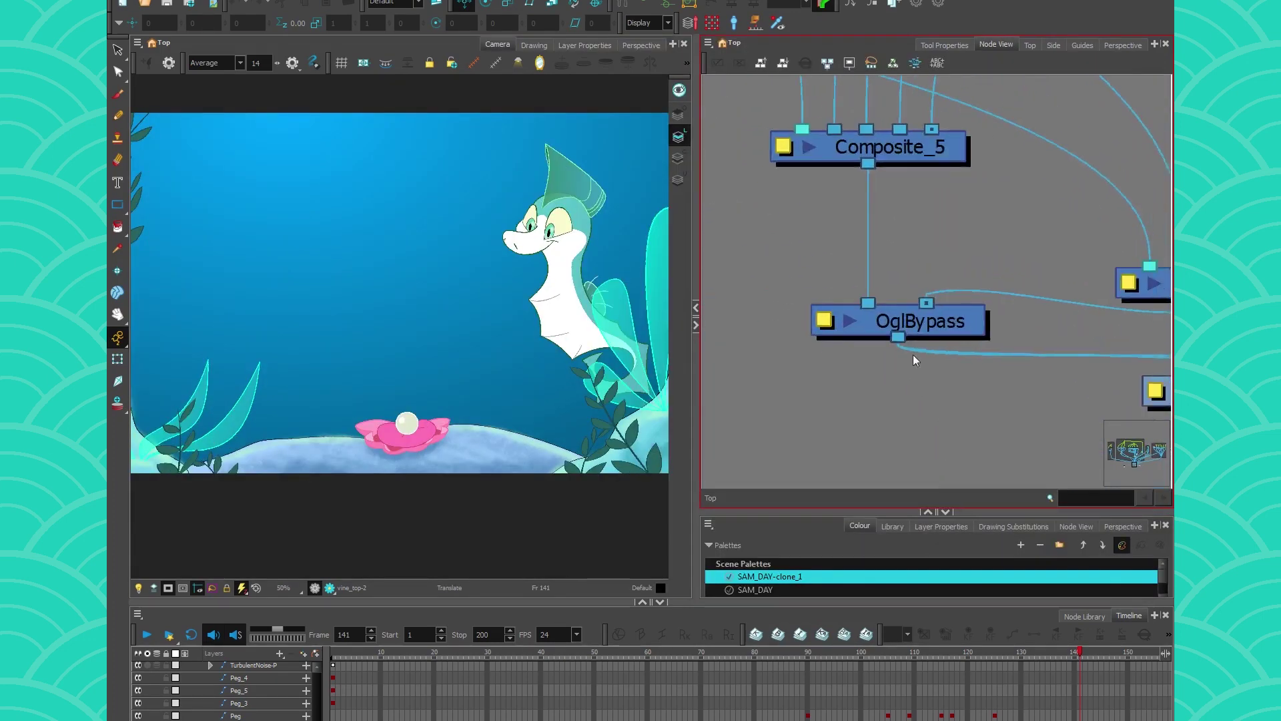
Step: Move the Write and Display nodes side by side directly beneath the OglBypass node
click(913, 337)
drag(946, 390, 793, 339)
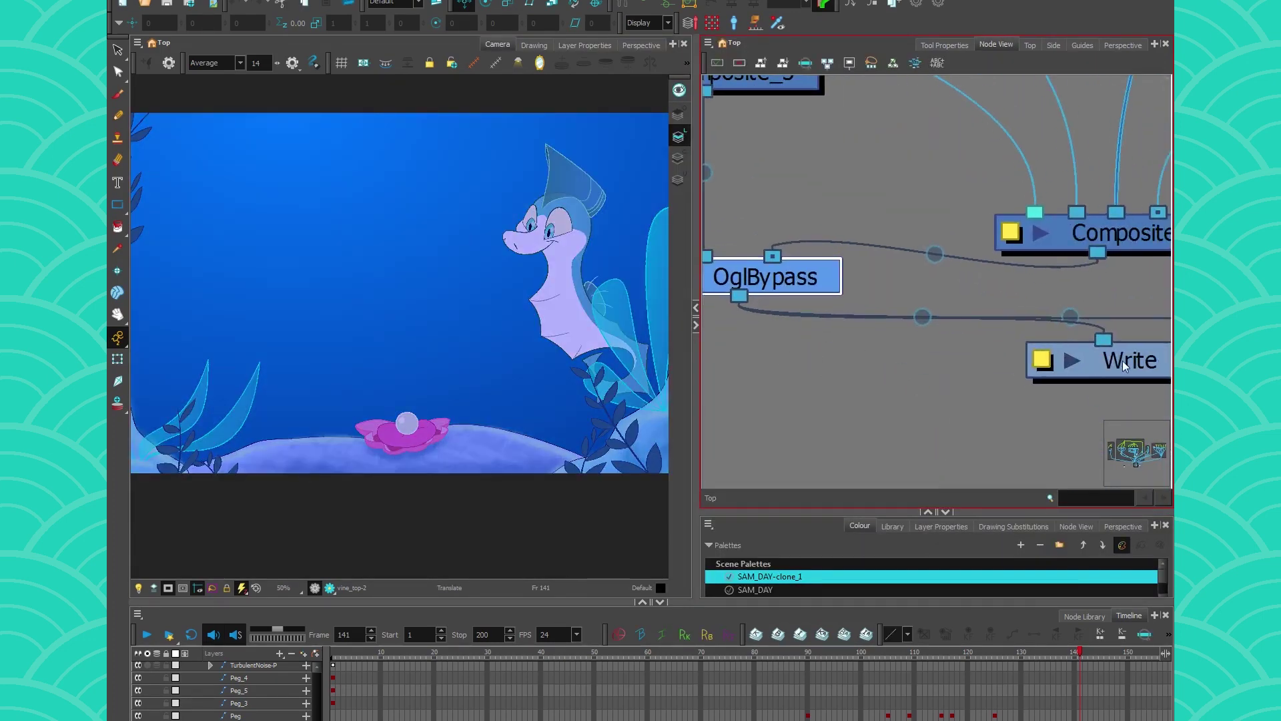
drag(1129, 366, 745, 397)
drag(1134, 402, 927, 395)
drag(1046, 394, 901, 389)
drag(1081, 352, 729, 391)
drag(778, 421, 1013, 412)
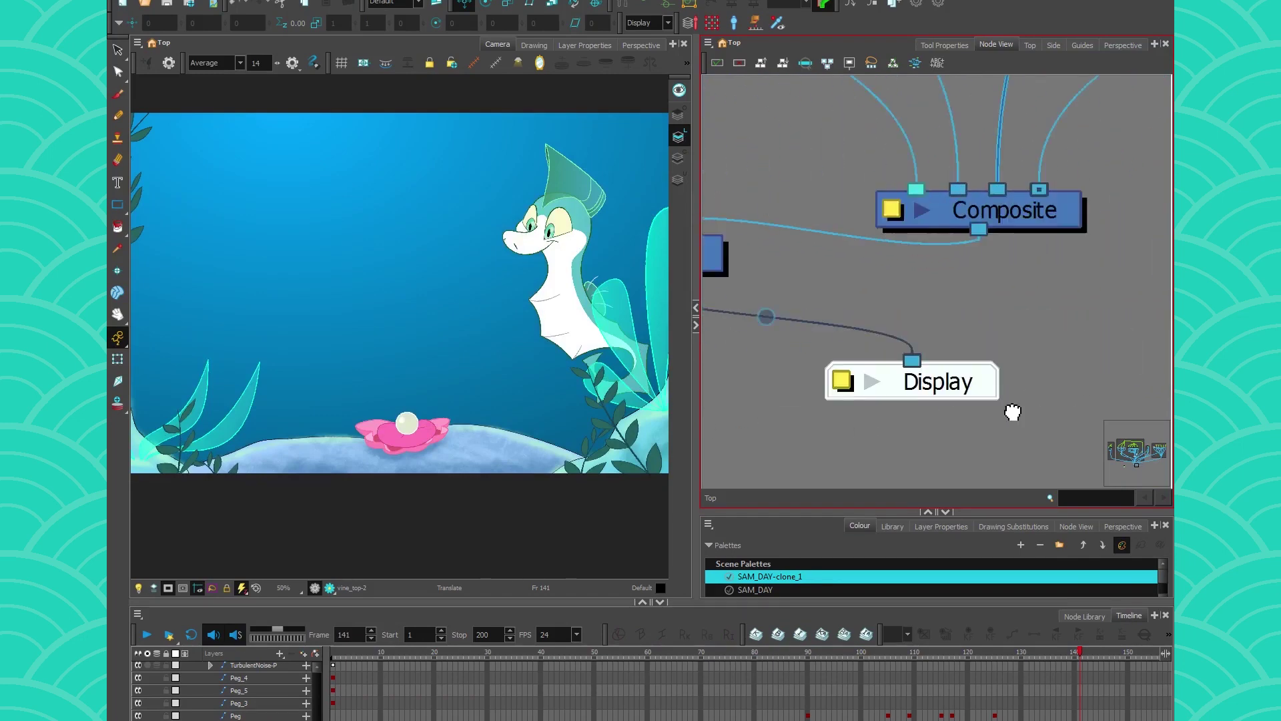
drag(733, 388, 991, 421)
drag(887, 403, 838, 418)
drag(1121, 411, 1023, 411)
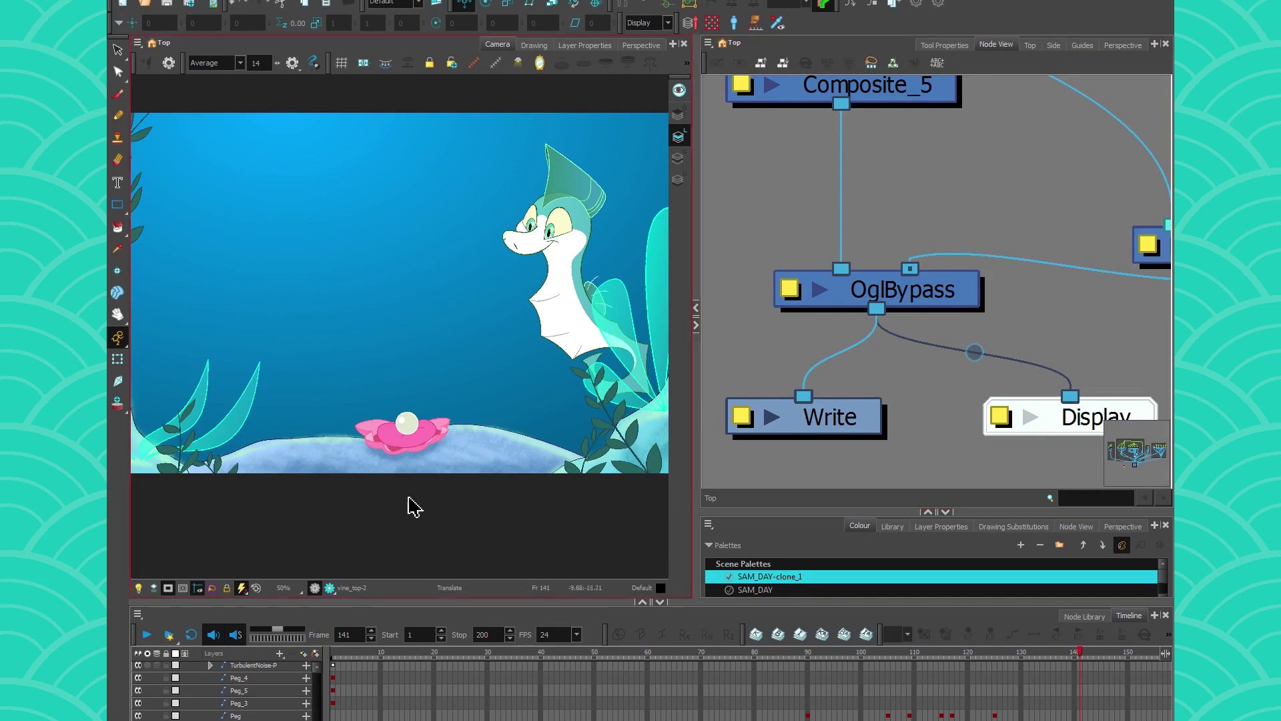
Step: Switch the Camera view to Render mode and move the Composite_5 node down closer to OglBypass
click(330, 588)
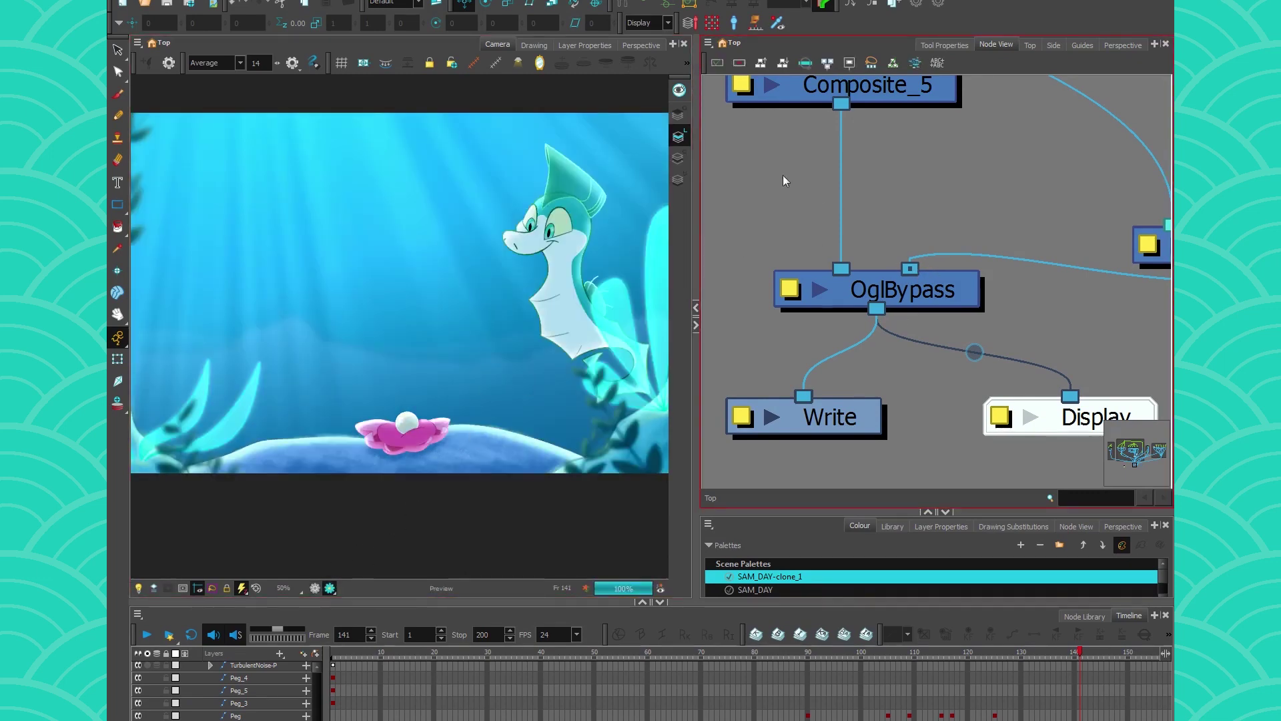
drag(790, 176, 808, 251)
drag(899, 170, 887, 251)
Step: Return the Camera view to OpenGL mode and select the Composite node that feeds the second input of OglBypass
click(314, 587)
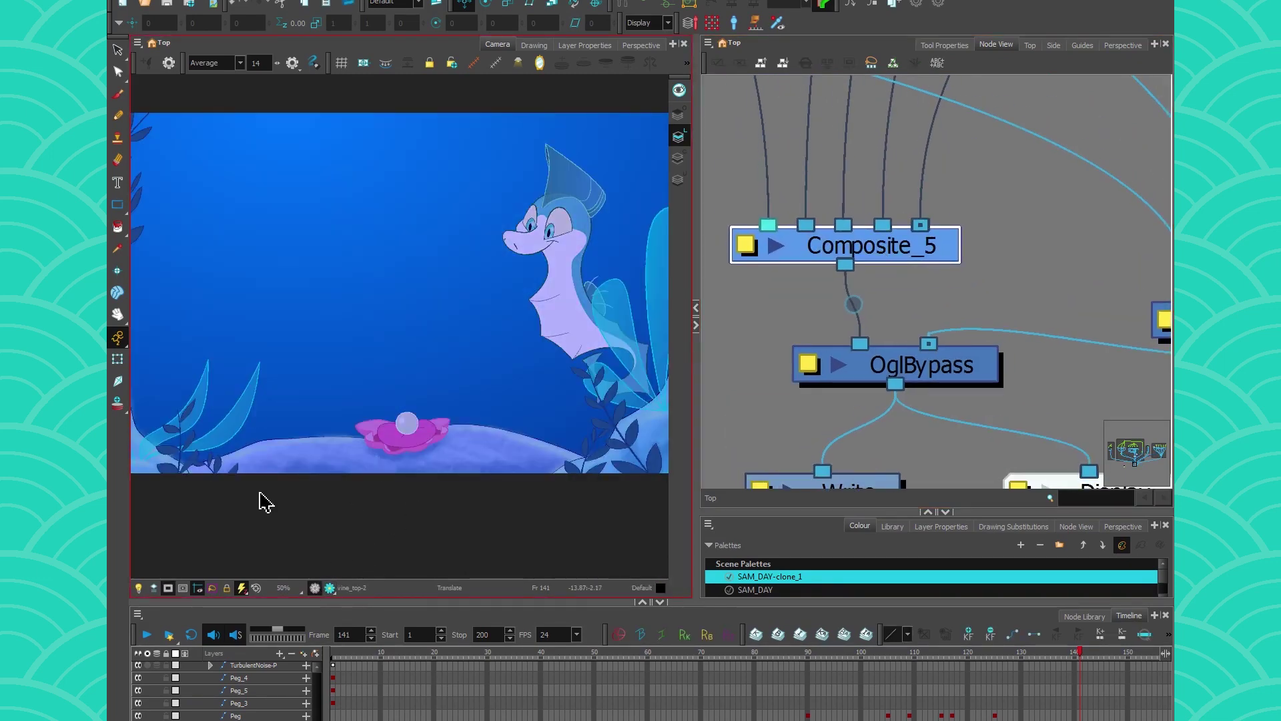
scroll(785, 248, down, 2)
scroll(785, 256, down, 1)
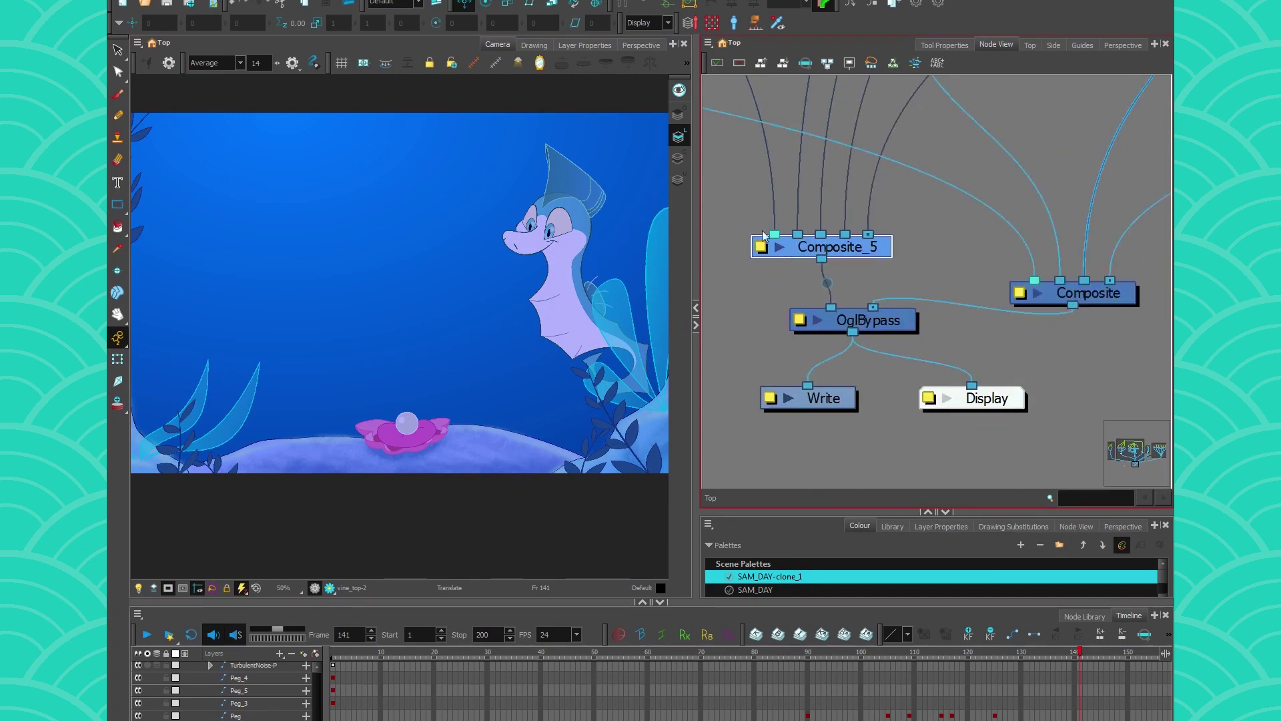
scroll(842, 246, down, 3)
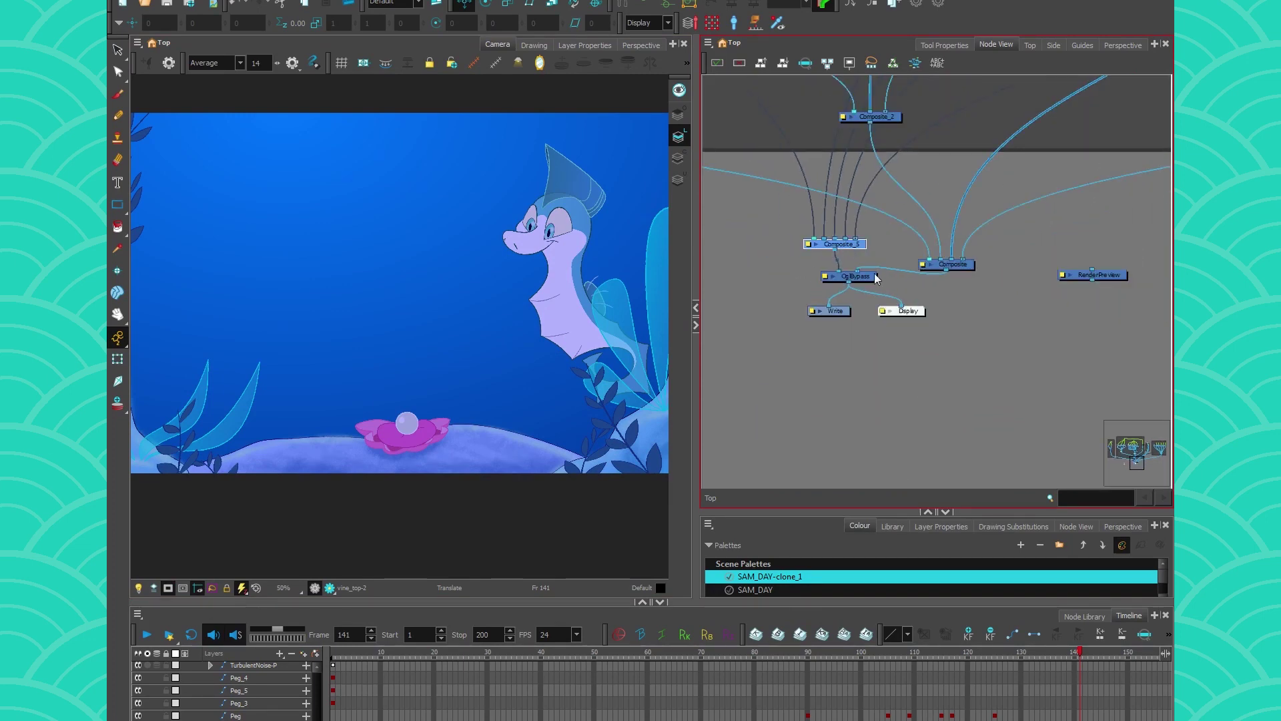
scroll(842, 246, up, 2)
click(984, 265)
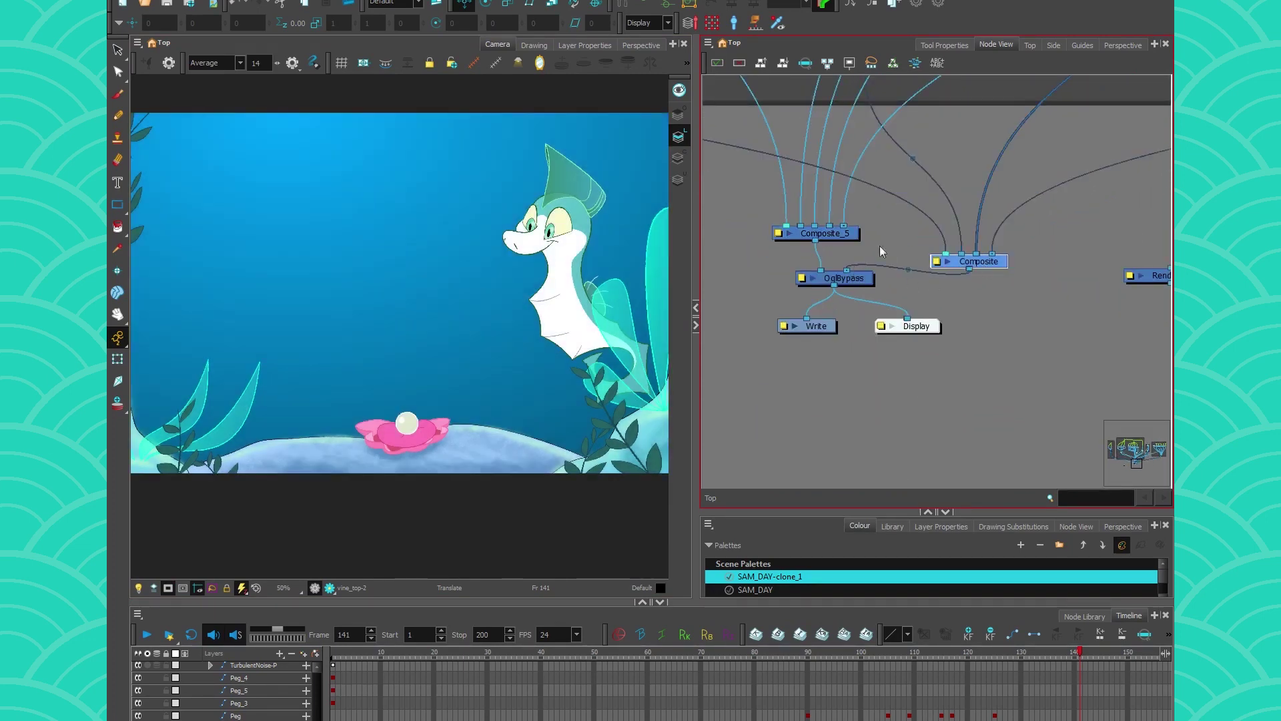
Step: Examine the Glow and Blur-Gaussian effect nodes in the front plane group and the connections of the OglBypass node
scroll(943, 206, down, 3)
drag(933, 206, 878, 394)
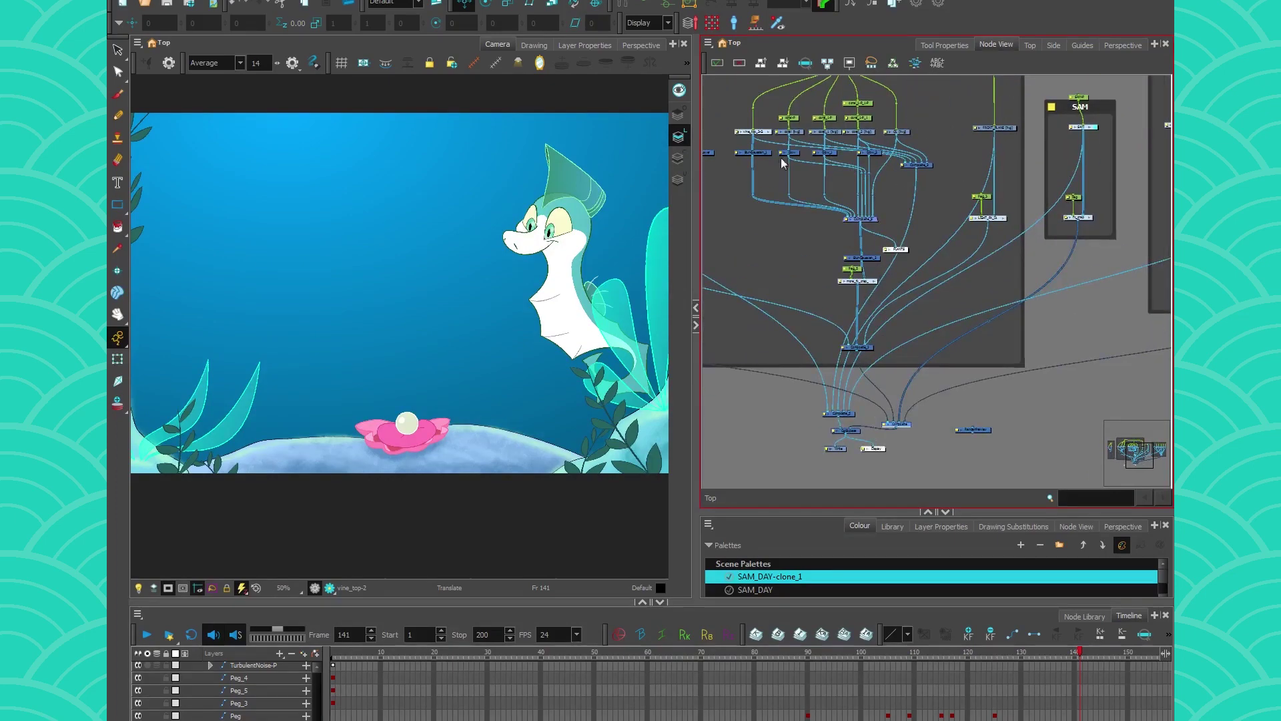
scroll(747, 154, up, 4)
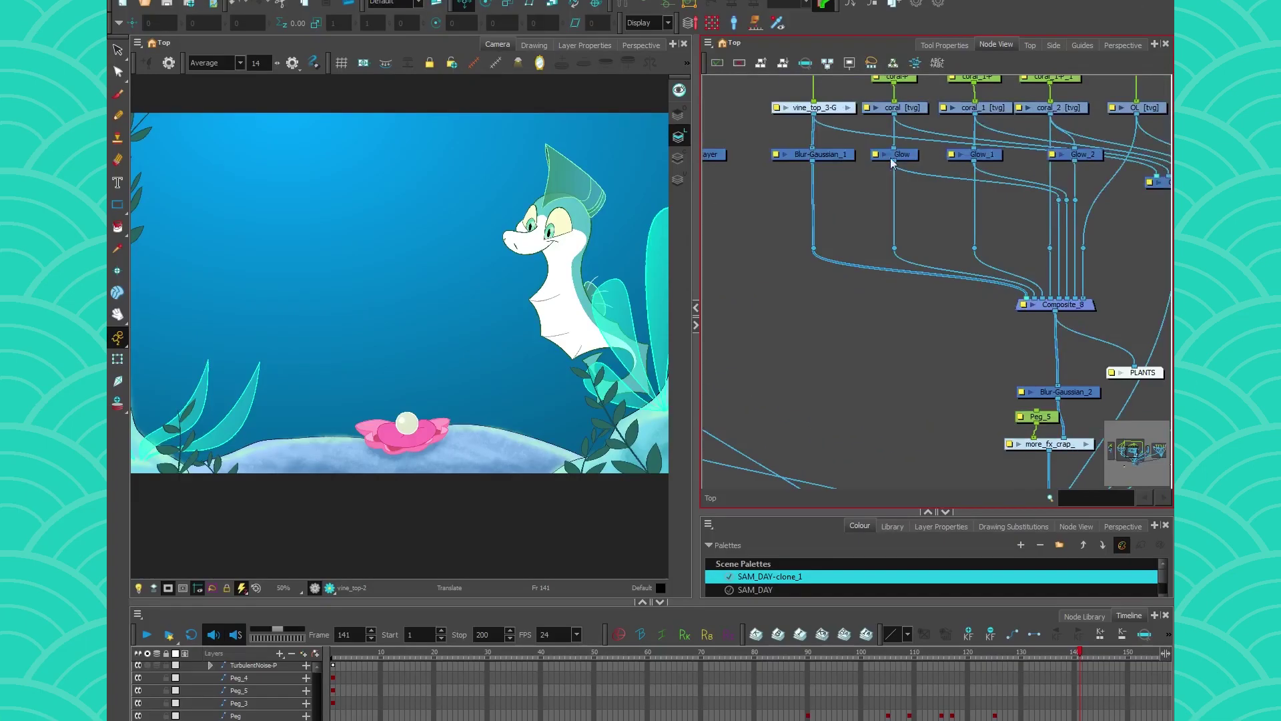
drag(1022, 434, 873, 209)
drag(869, 389, 895, 373)
scroll(881, 365, up, 4)
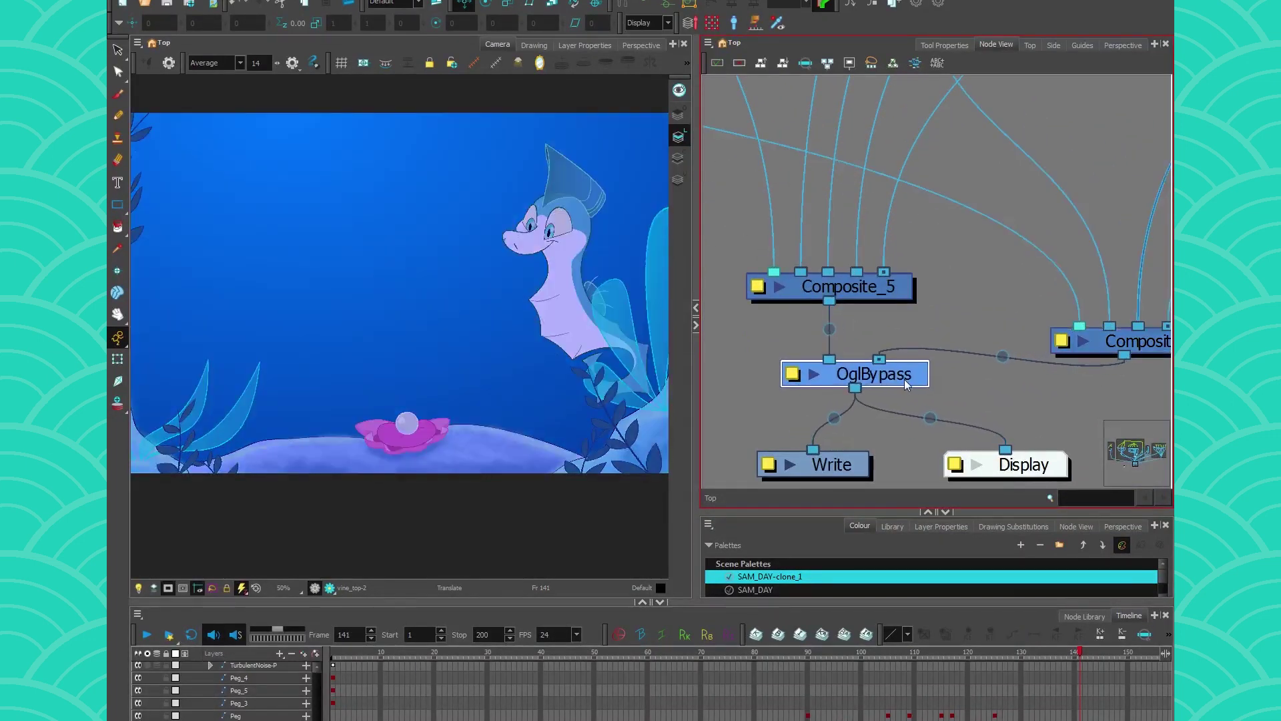
Step: Move Composite_5 up beside the SAM group to examine its incoming connections, and place it back above OglBypass
scroll(848, 318, down, 5)
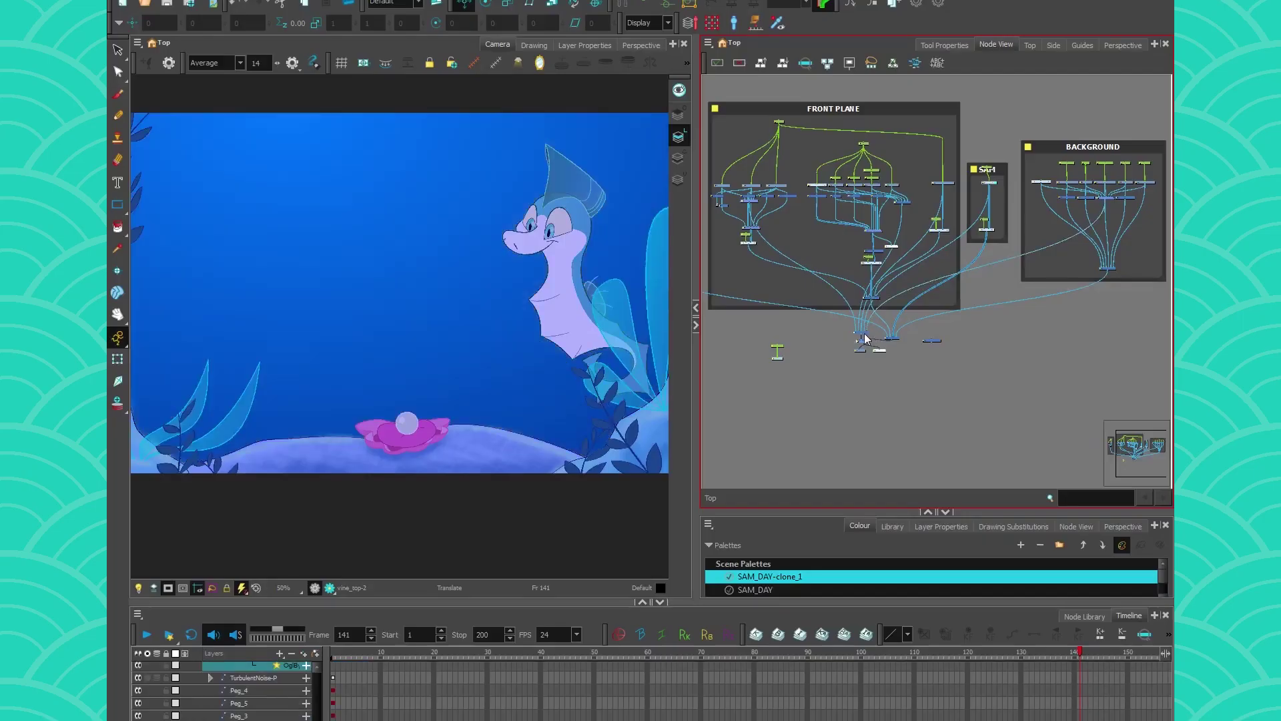
scroll(987, 200, up, 5)
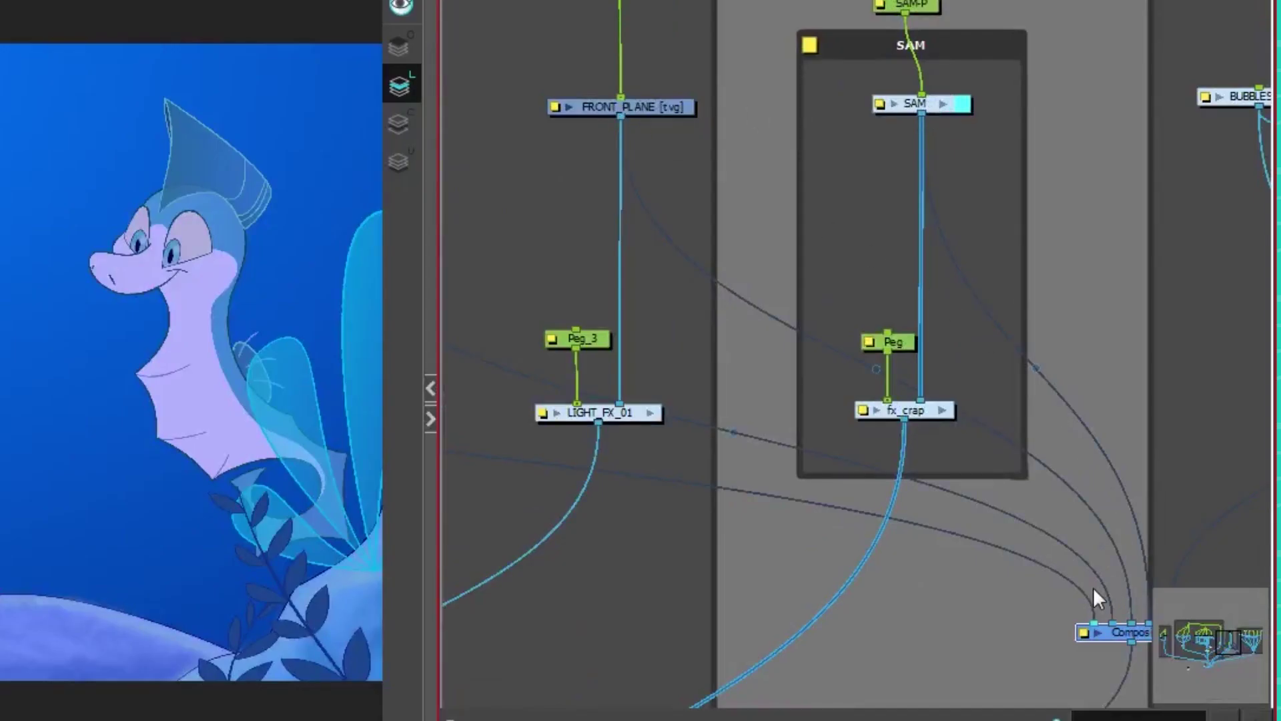
drag(1093, 587, 823, 560)
drag(1088, 394, 741, 363)
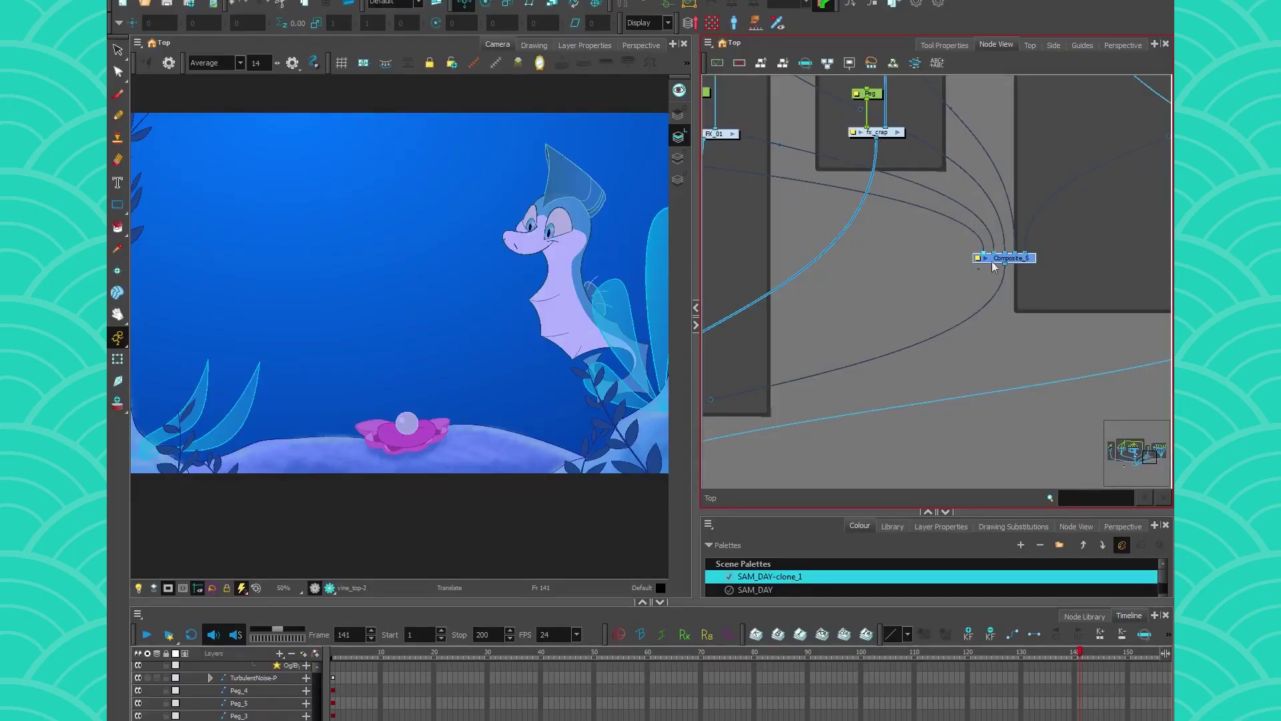
drag(992, 264, 725, 393)
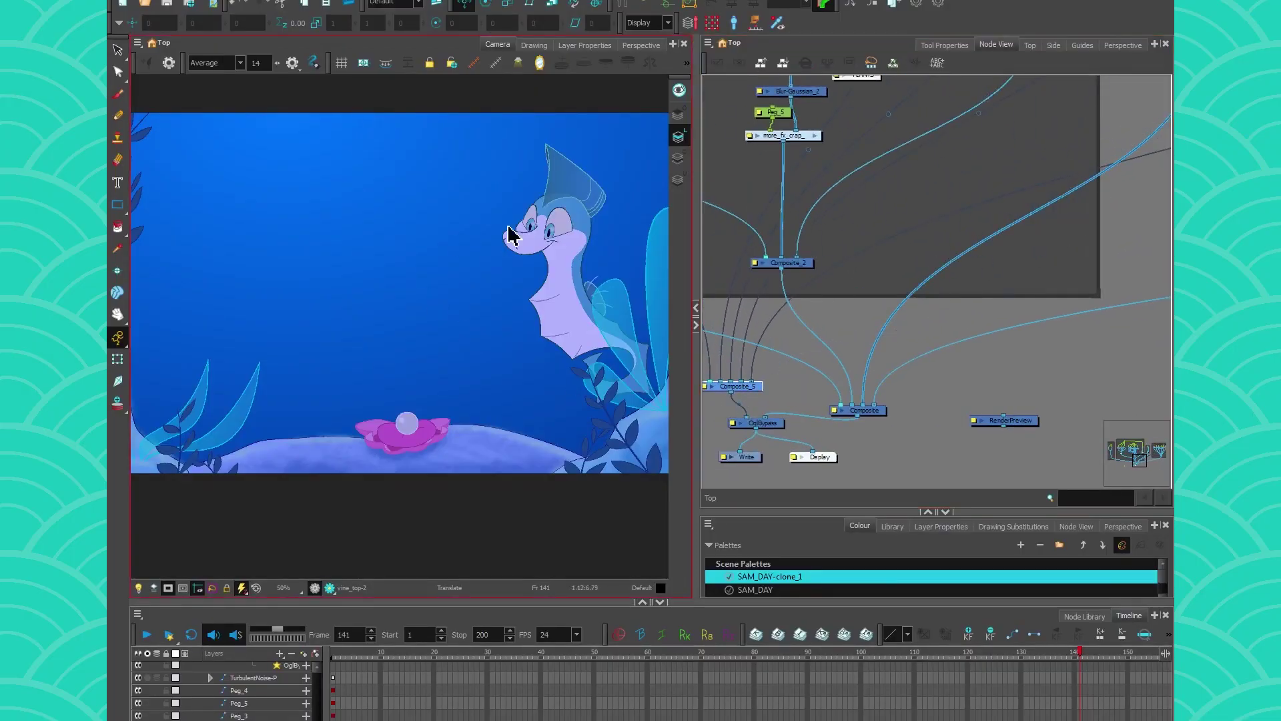
Step: Try connecting the Composite node directly to the Display node, and restore the connections through OglBypass
click(751, 422)
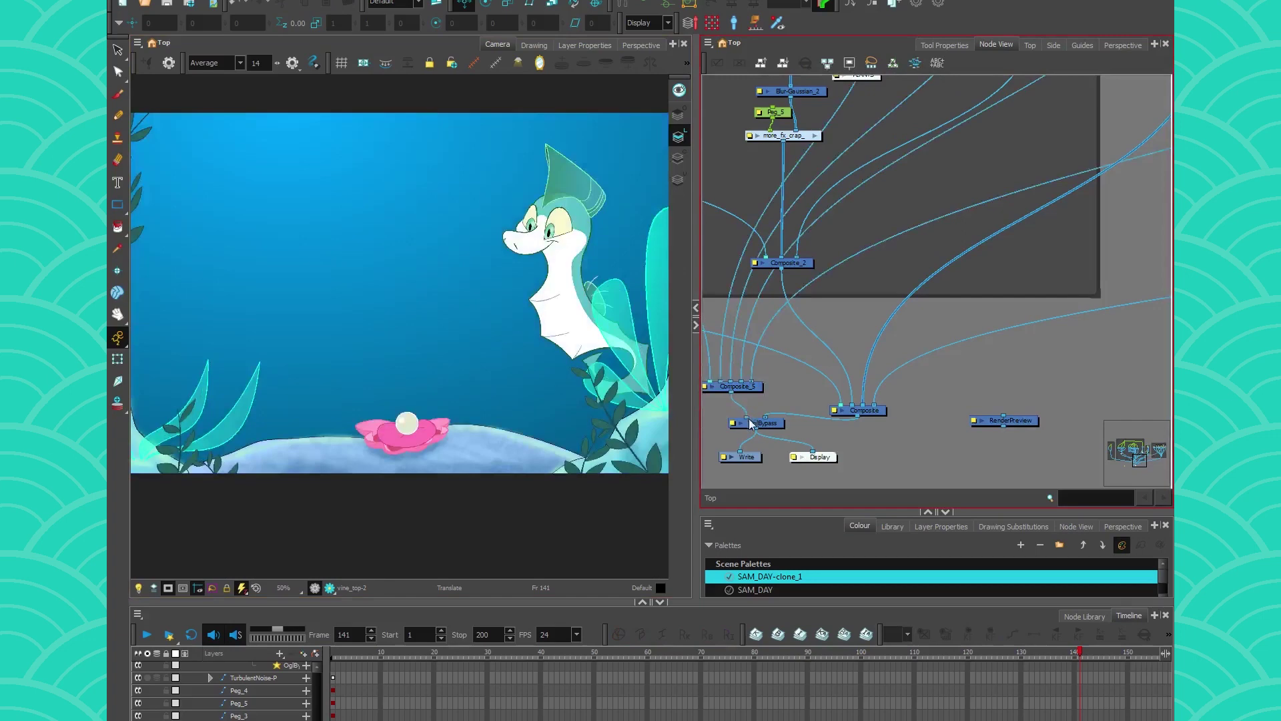
drag(765, 417, 813, 453)
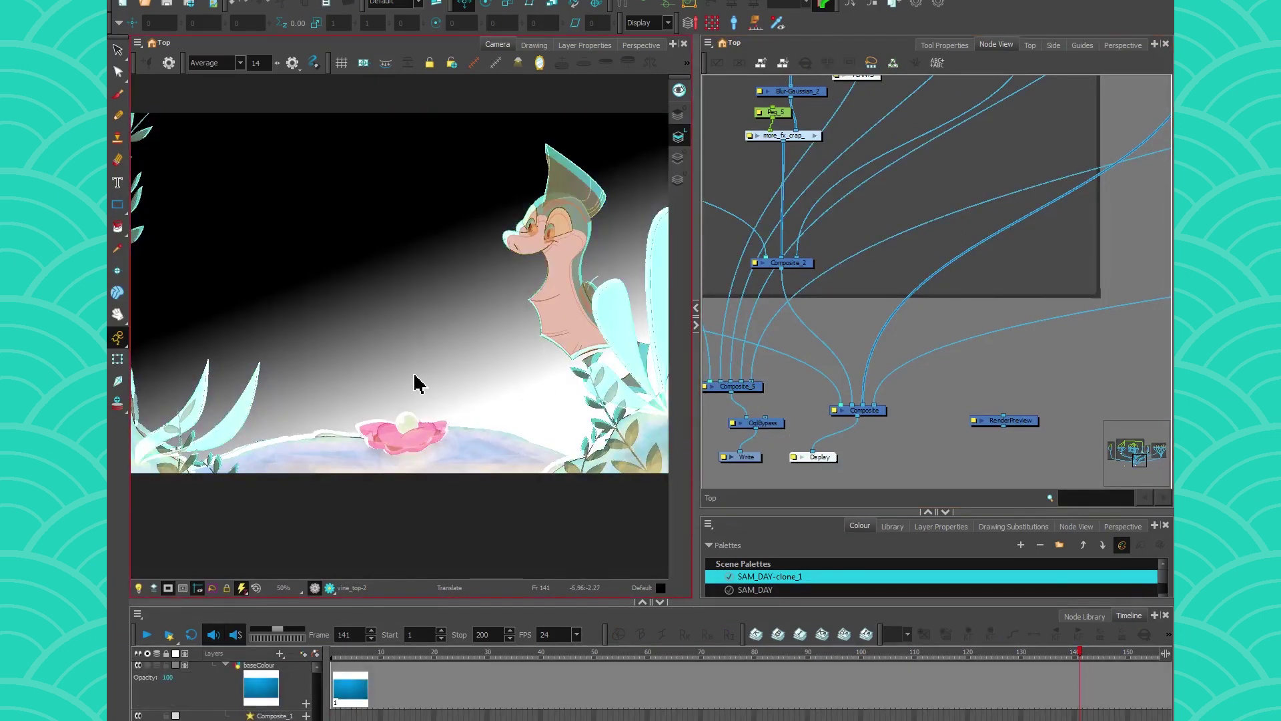
scroll(417, 384, down, 2)
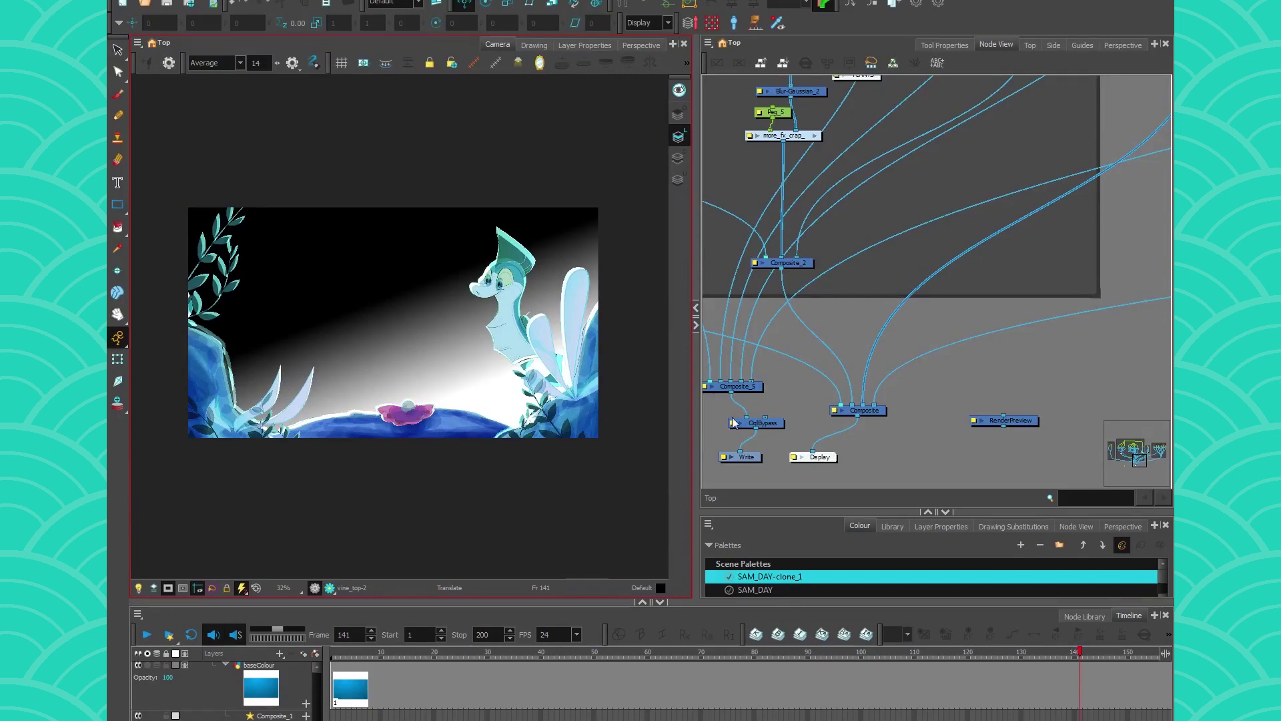
mouse_move(813, 452)
mouse_down()
mouse_move(766, 417)
mouse_move(813, 453)
mouse_up()
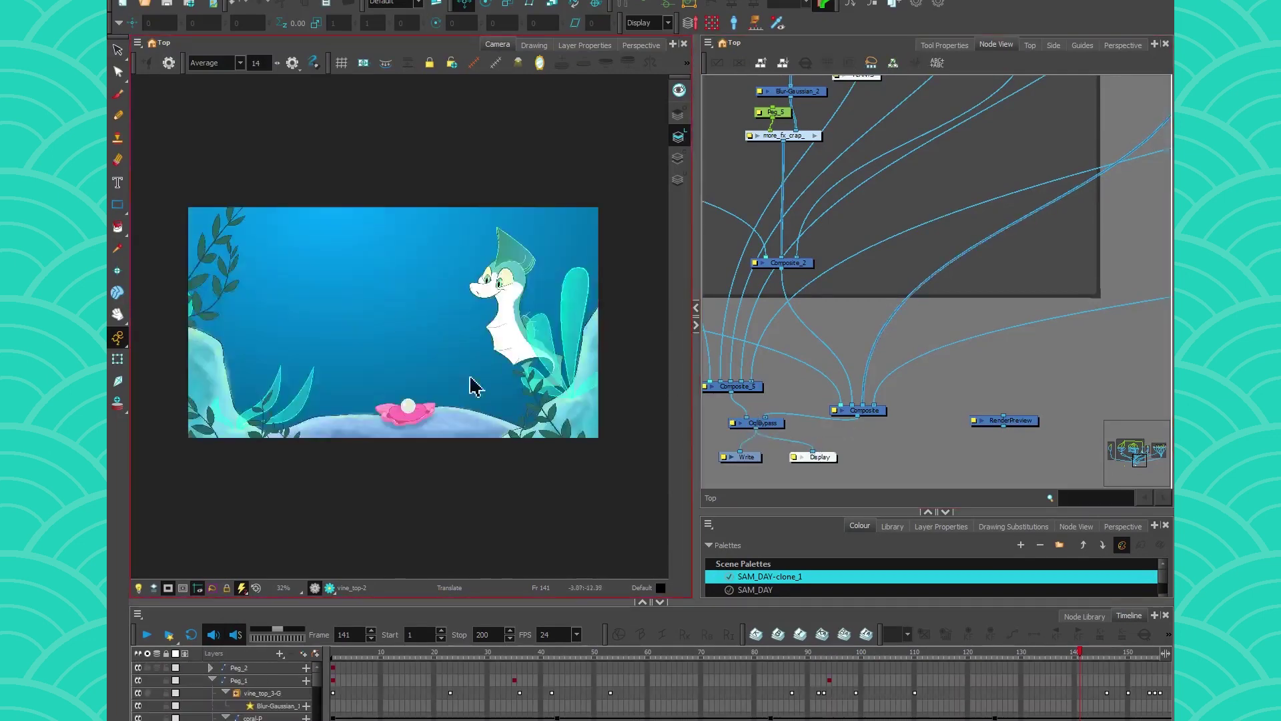
Step: Switch the Camera view to Render mode and show the Tool Properties in place of the Node View
scroll(321, 474, up, 1)
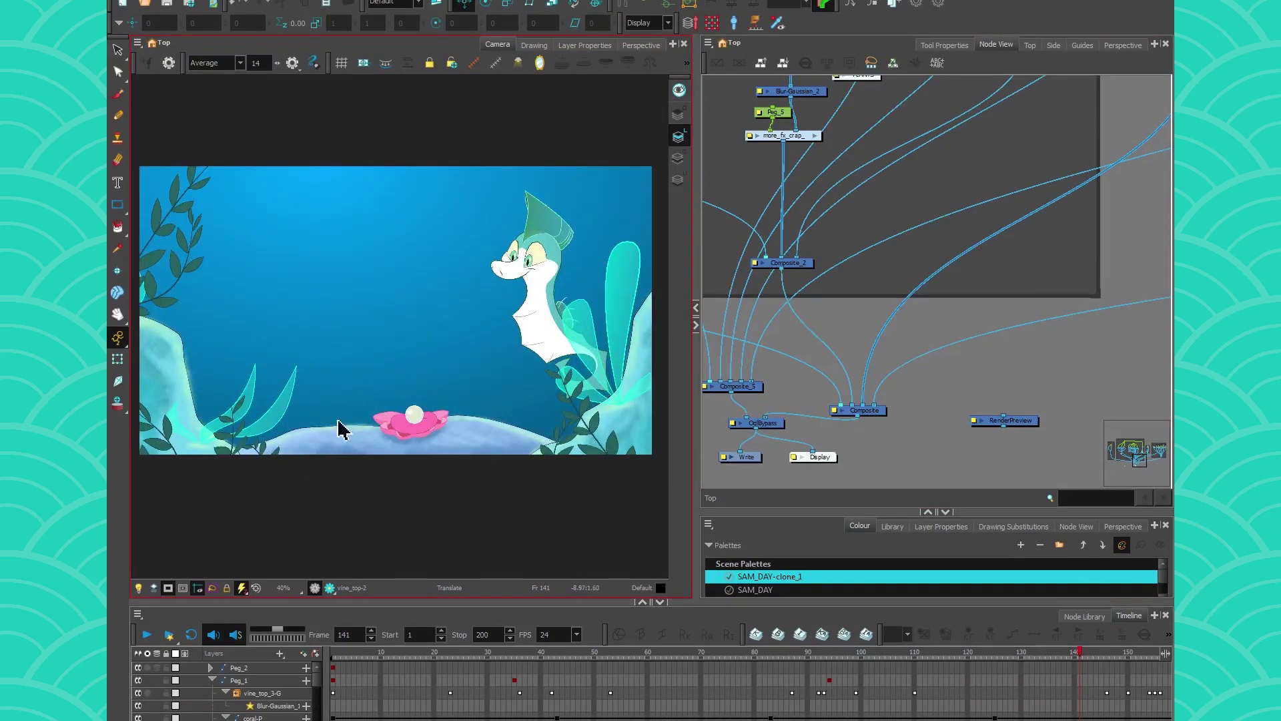
click(313, 587)
click(937, 45)
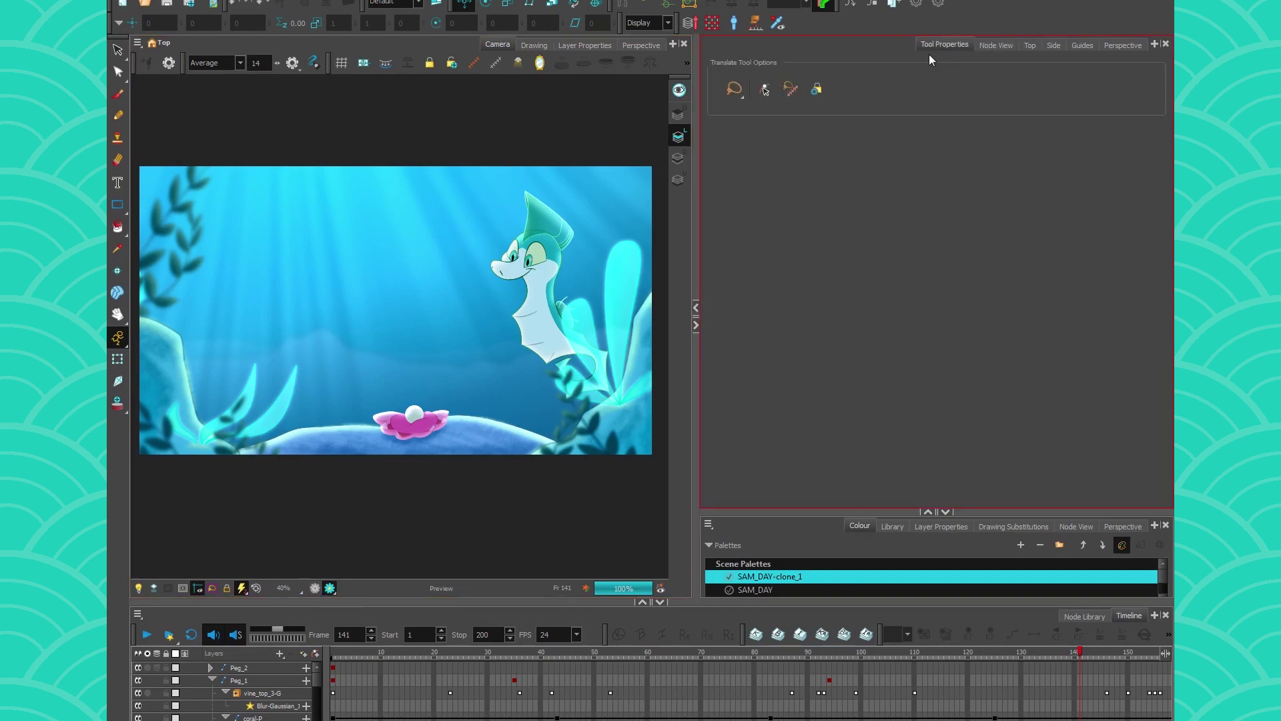